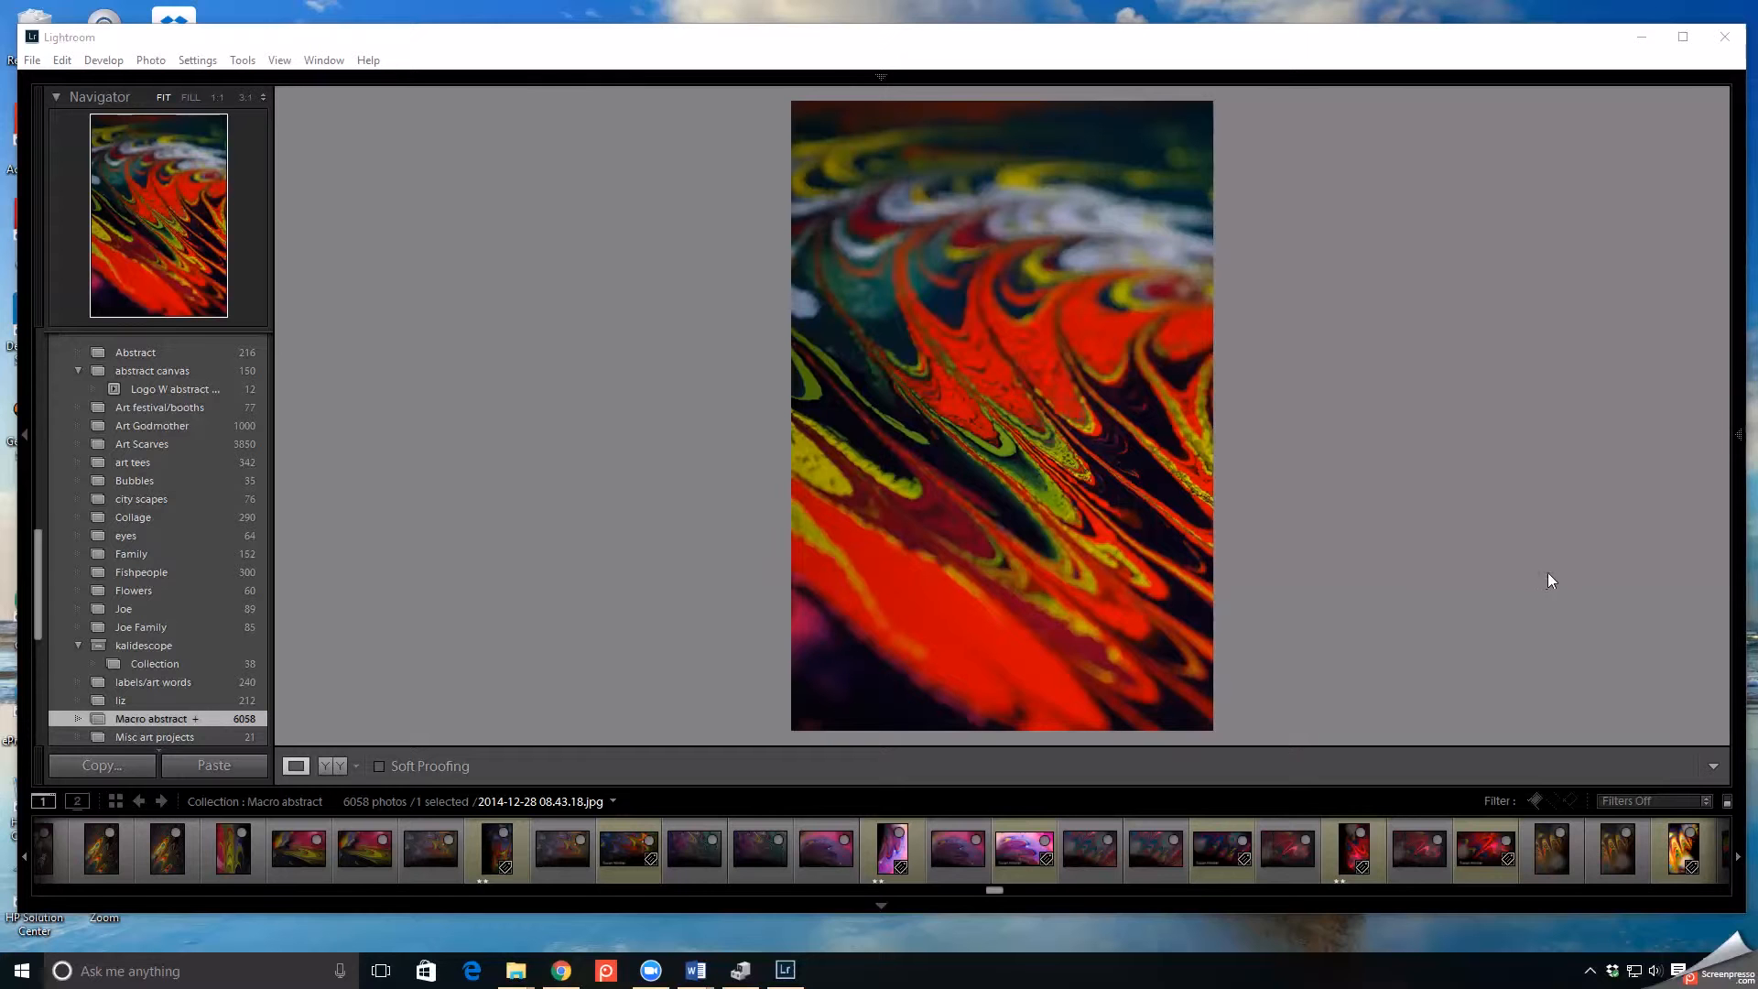
- Browse the Macro abstract collection as a thumbnail grid in the Library module
click(1742, 444)
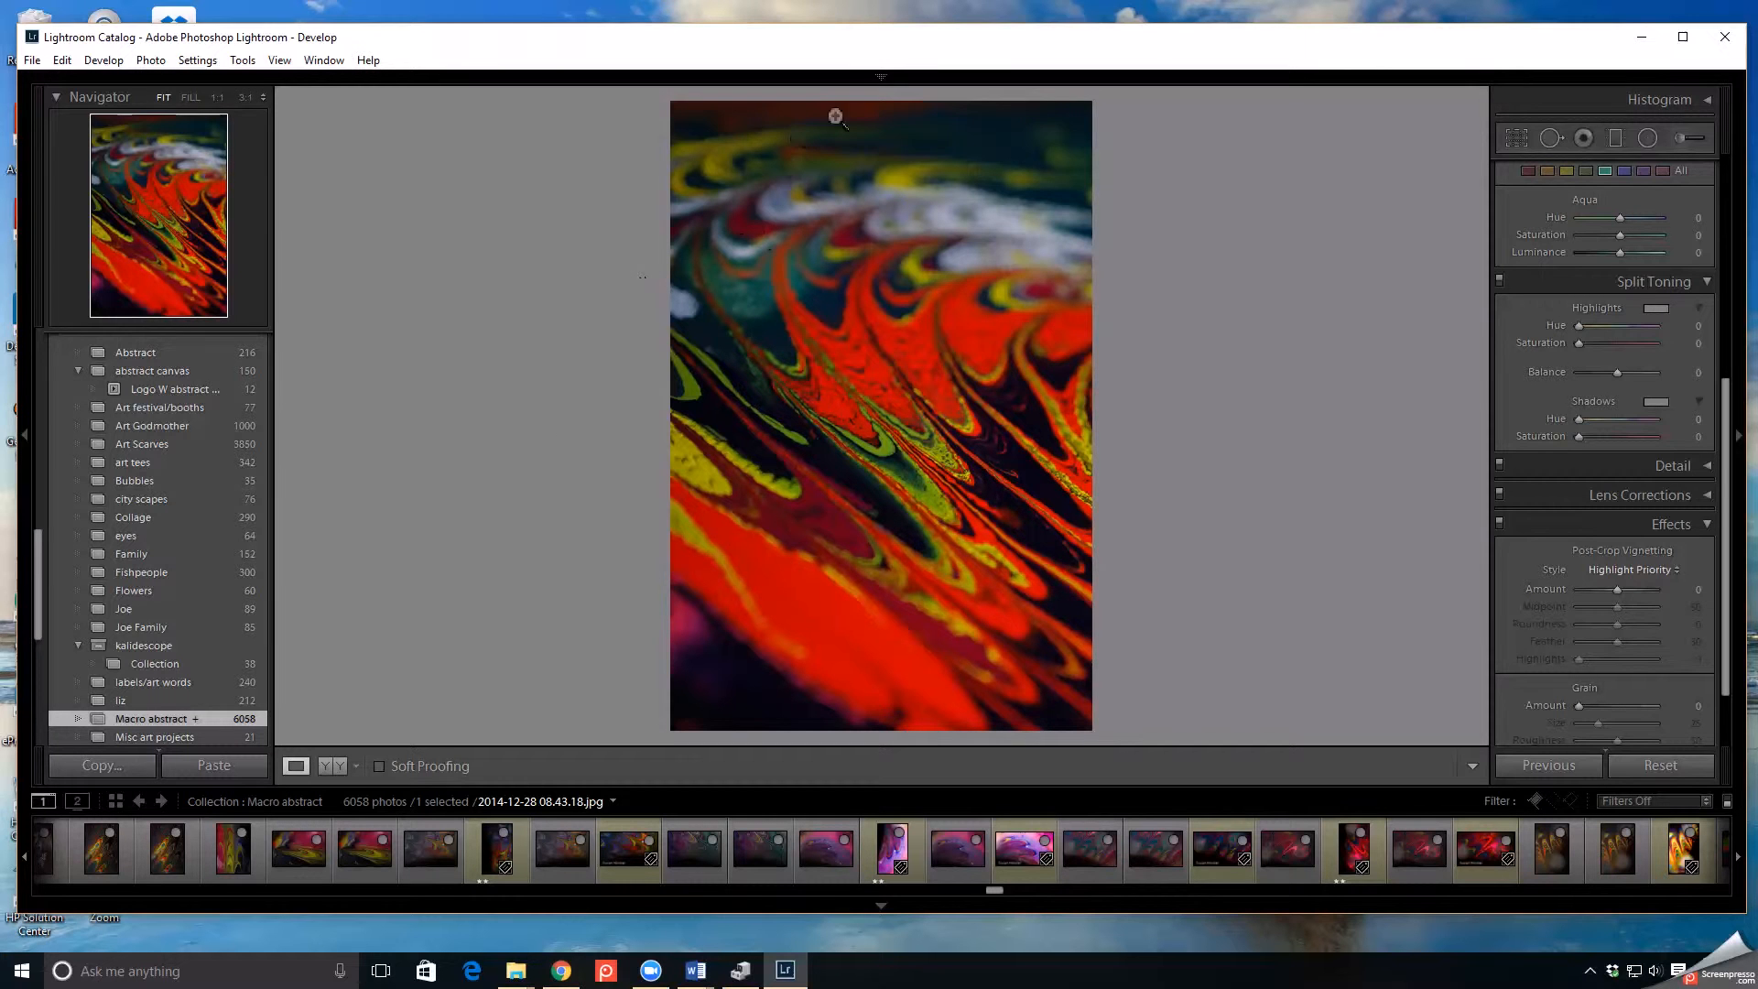
mouse_move(886, 85)
click(1274, 111)
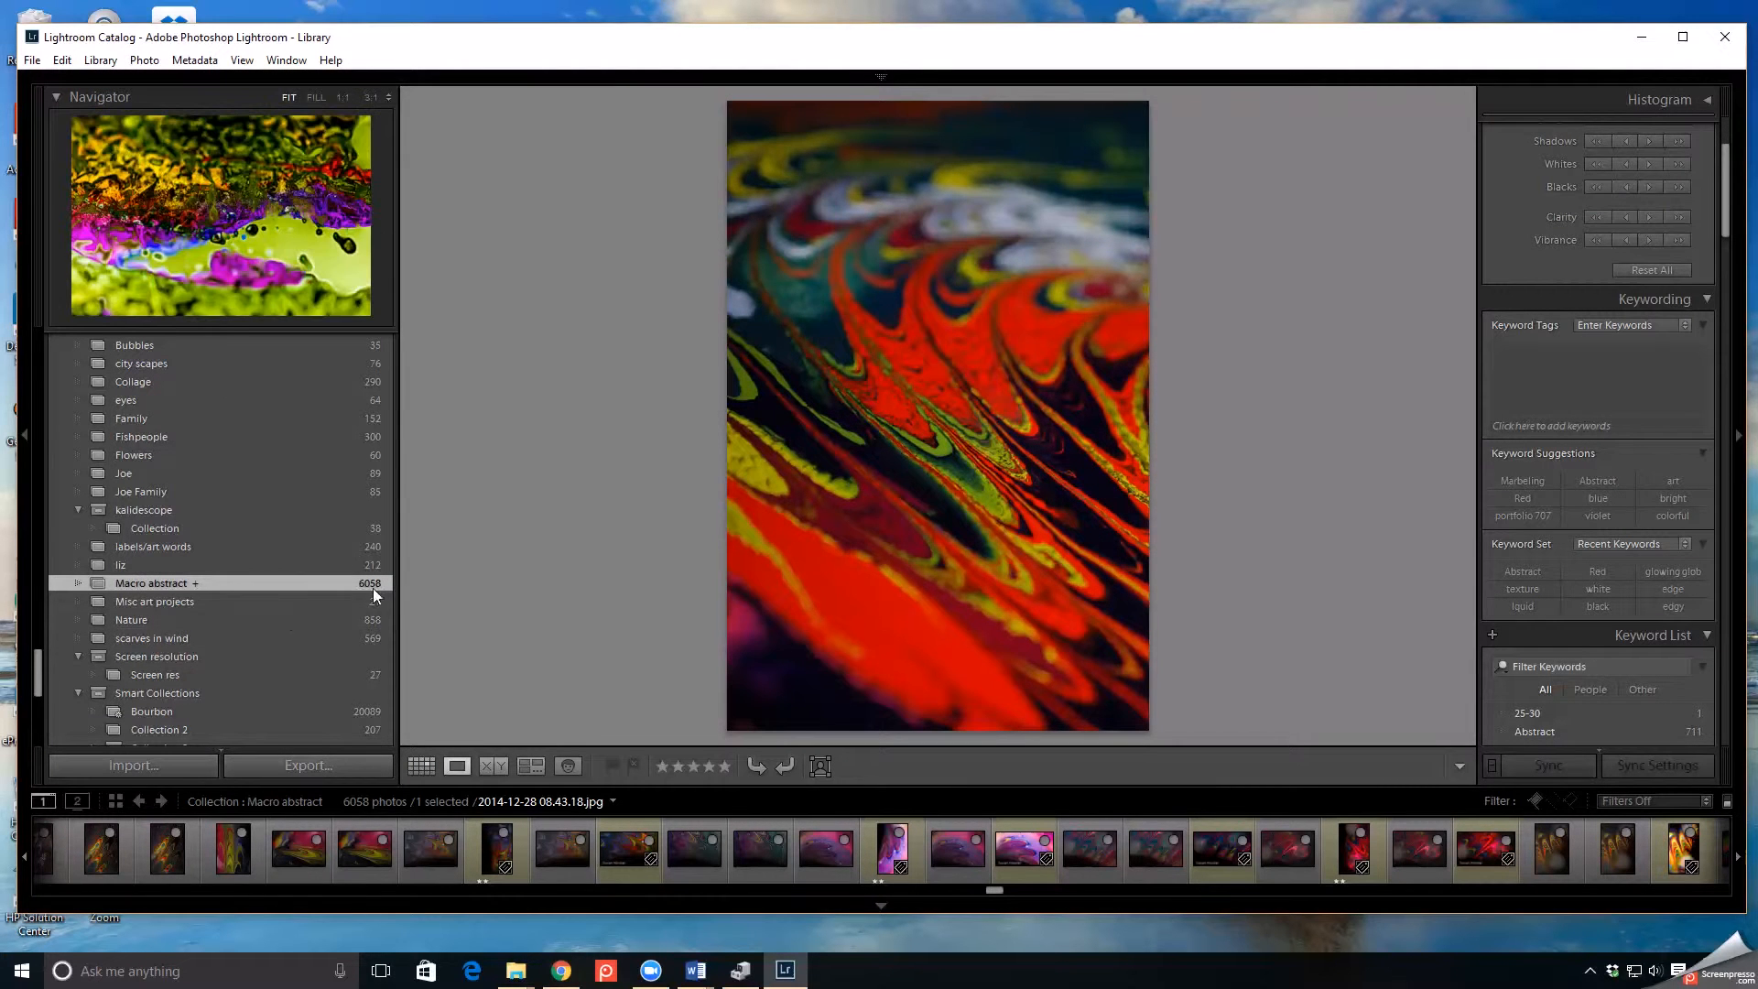
click(421, 767)
scroll(947, 376, down, 2)
scroll(975, 396, up, 5)
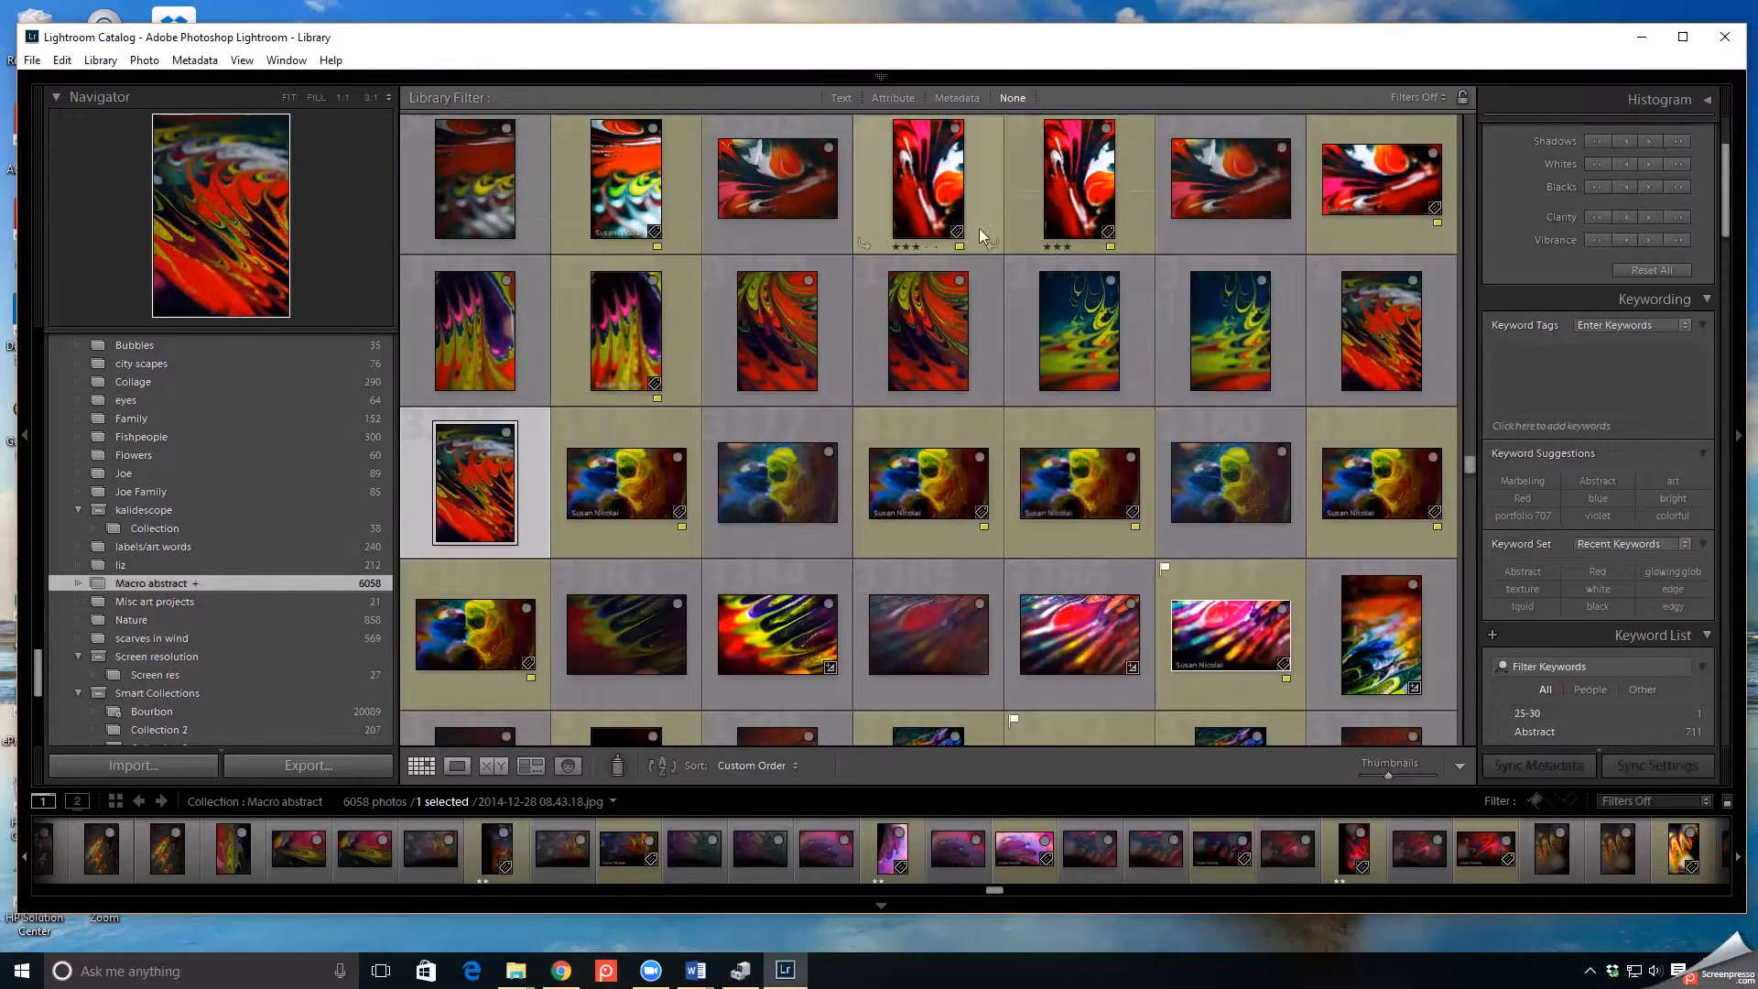
- Open the red marbled photo in the Develop module and set Exposure to +0.36 and Contrast to +10
mouse_move(883, 78)
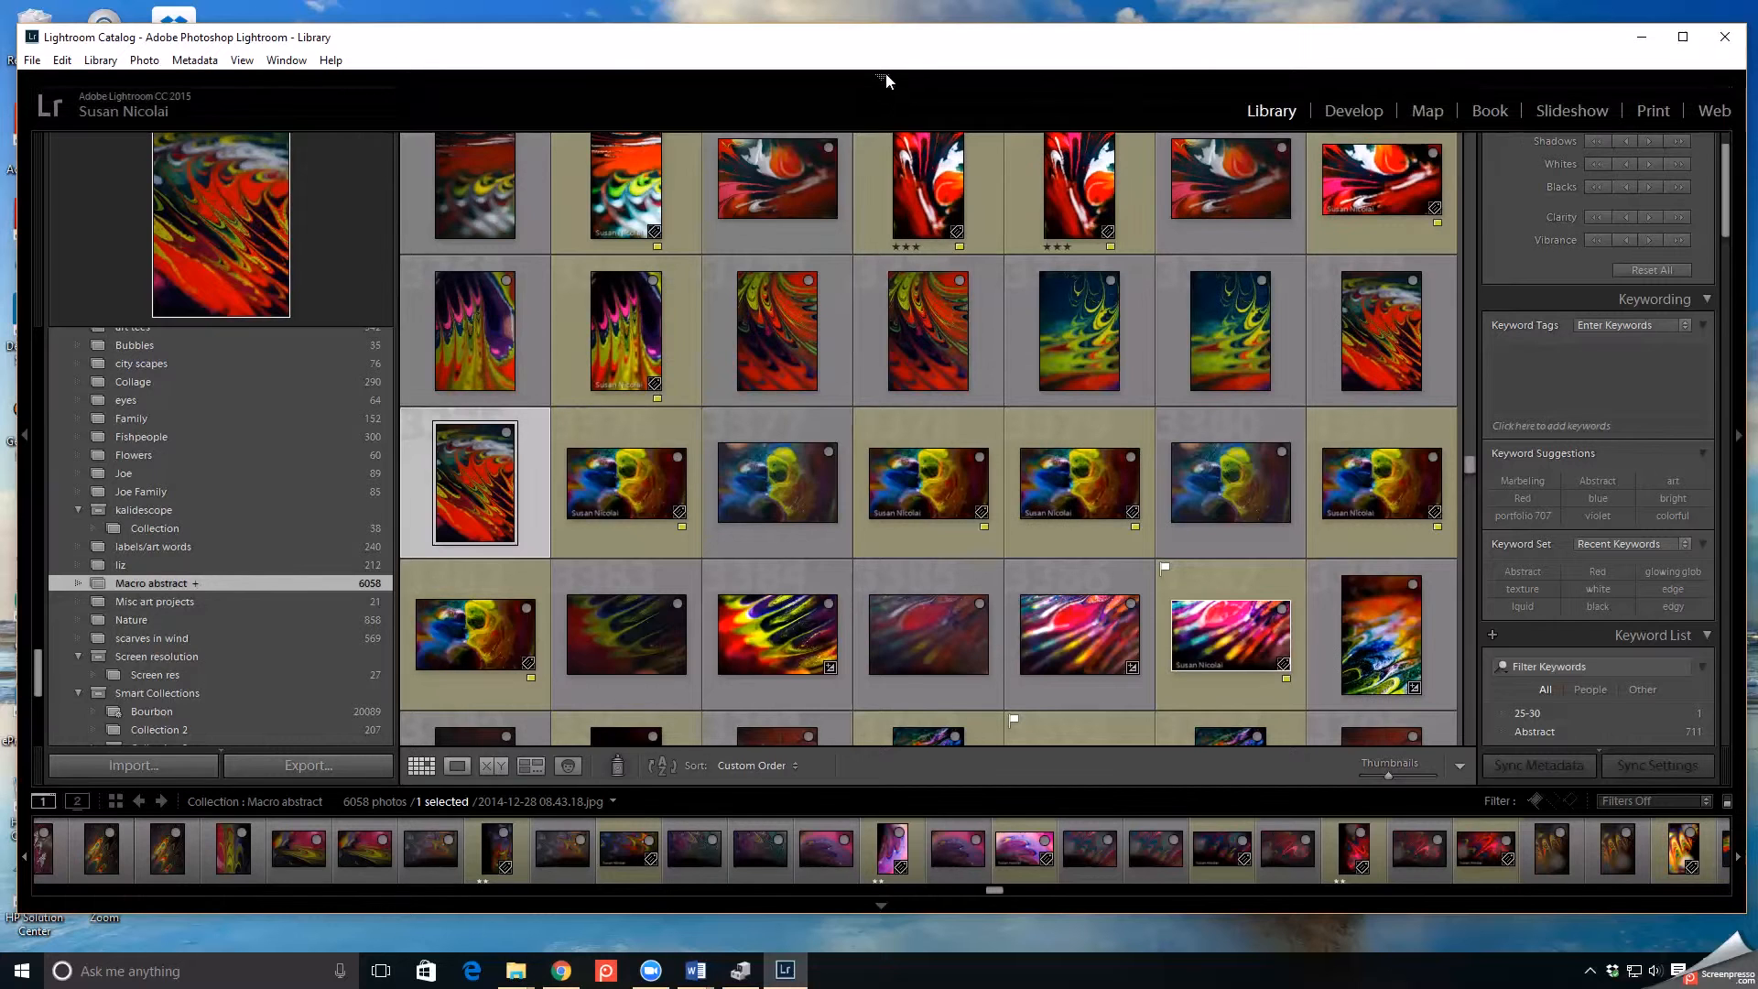
click(1379, 119)
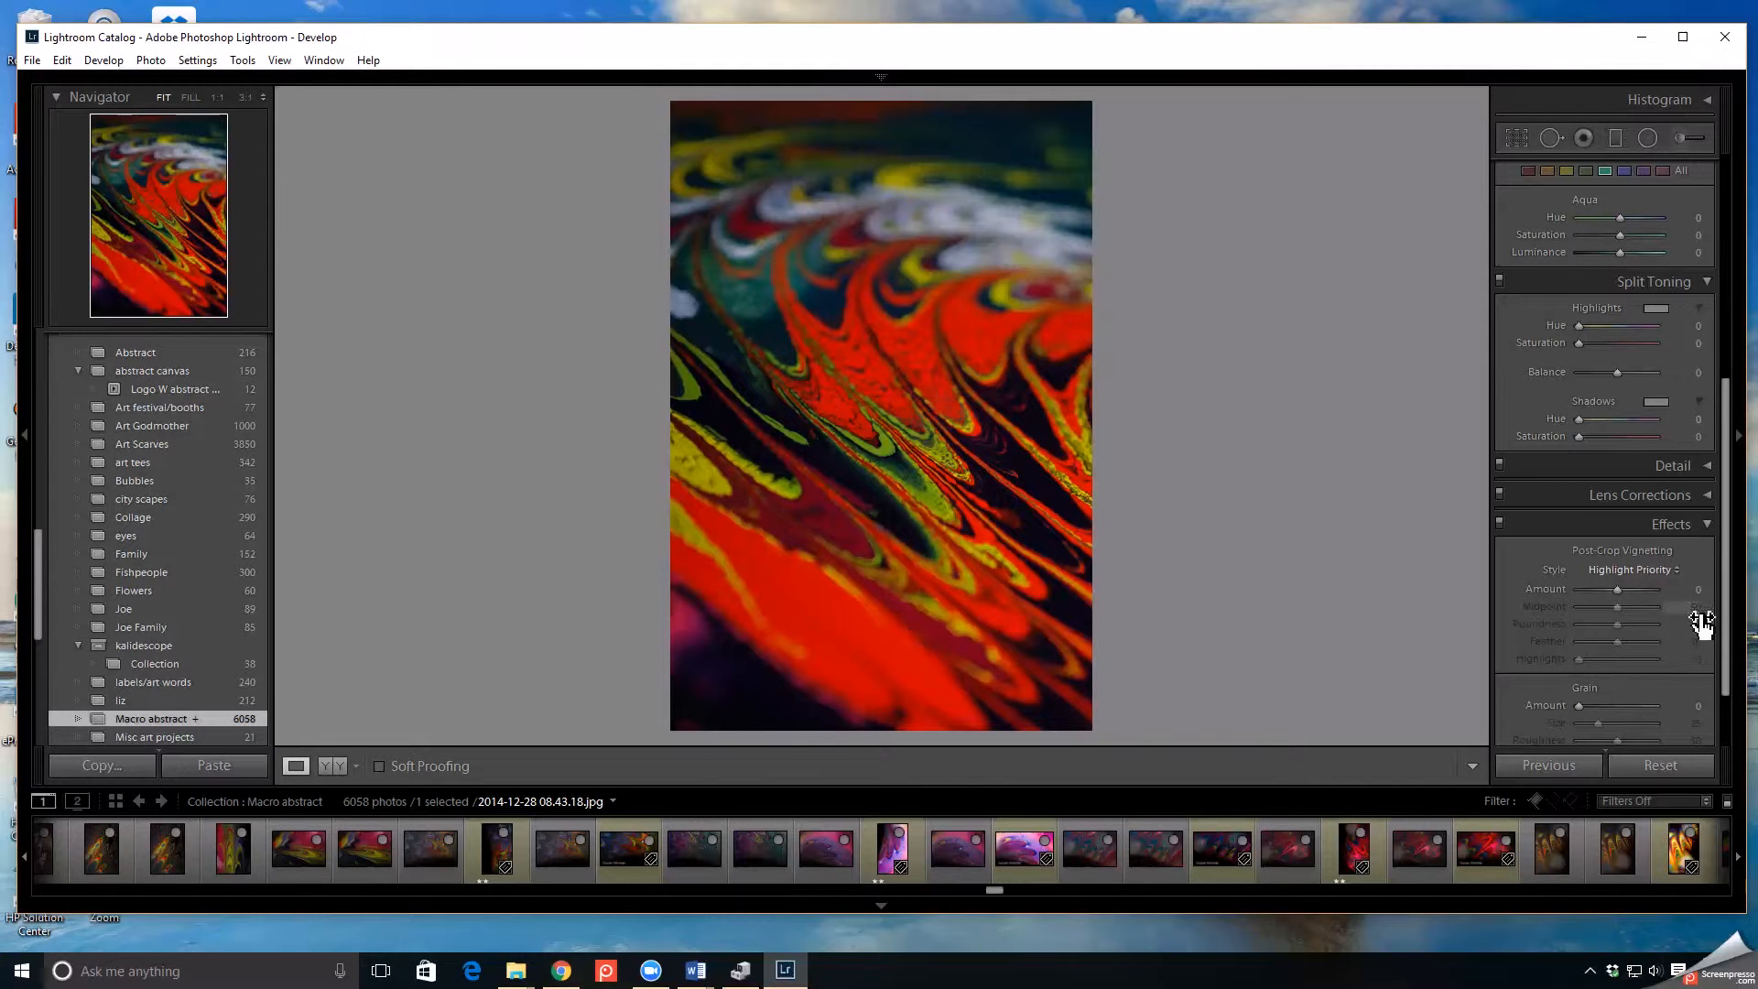
drag(1726, 625, 1712, 332)
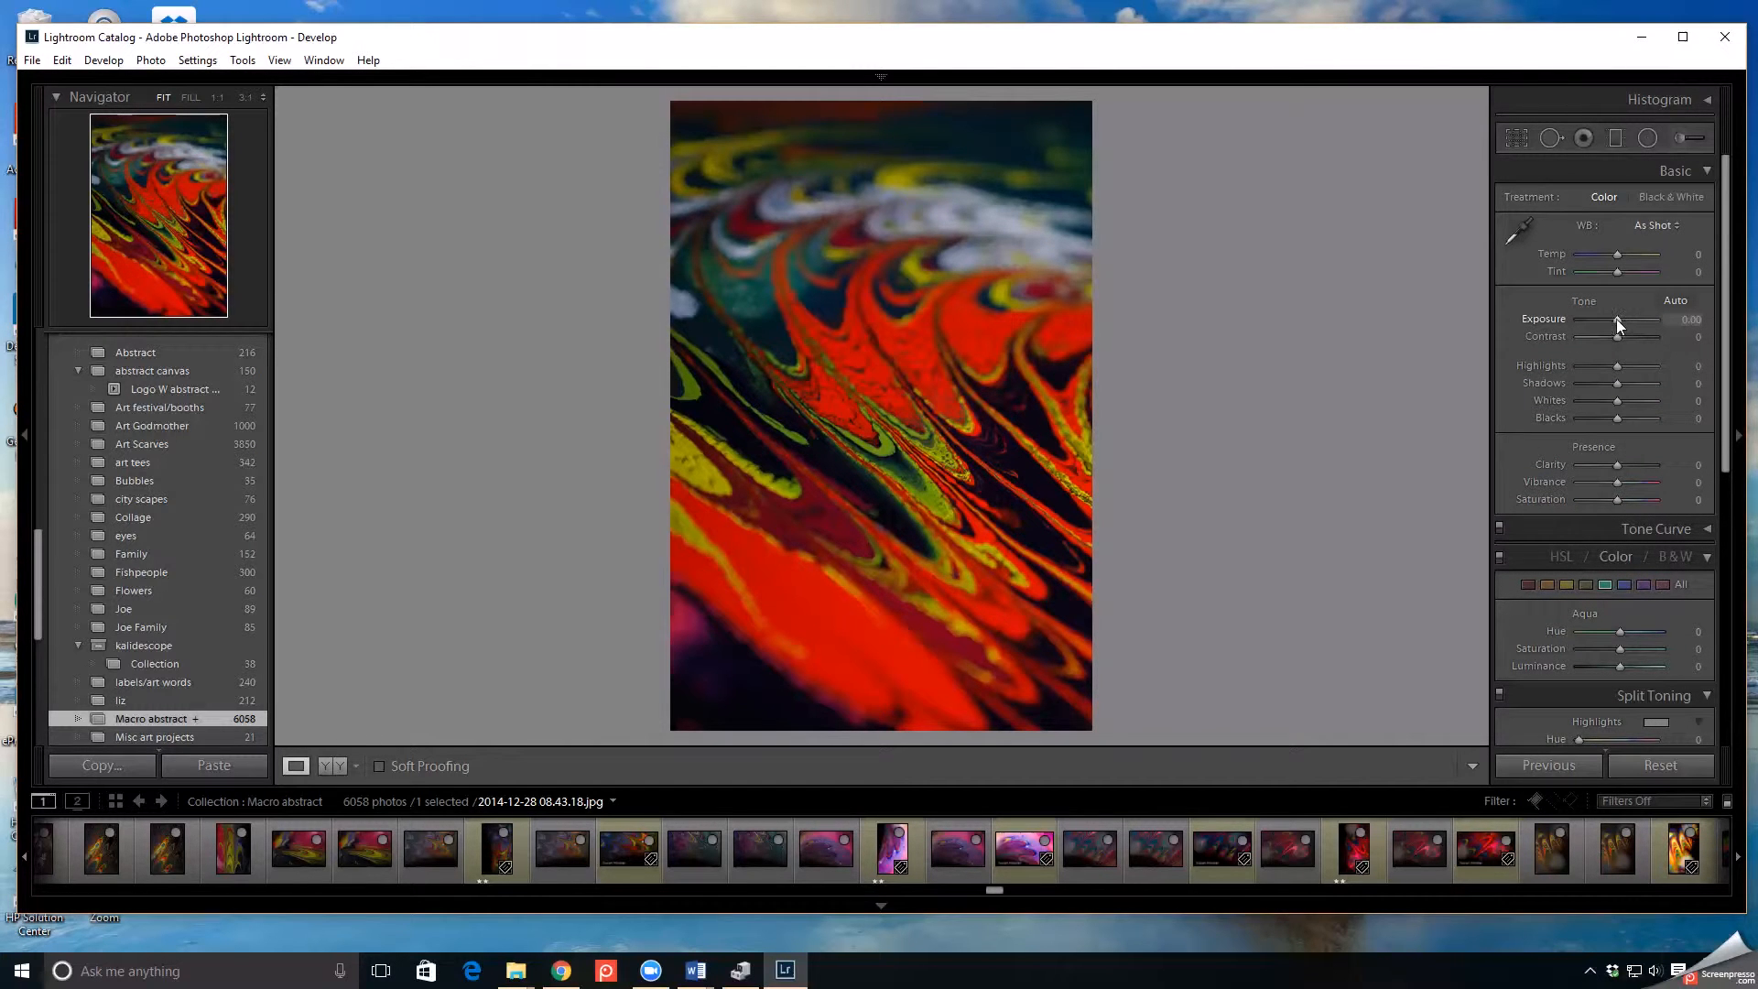
mouse_move(1617, 319)
mouse_down()
mouse_move(1644, 329)
mouse_move(1621, 319)
mouse_up()
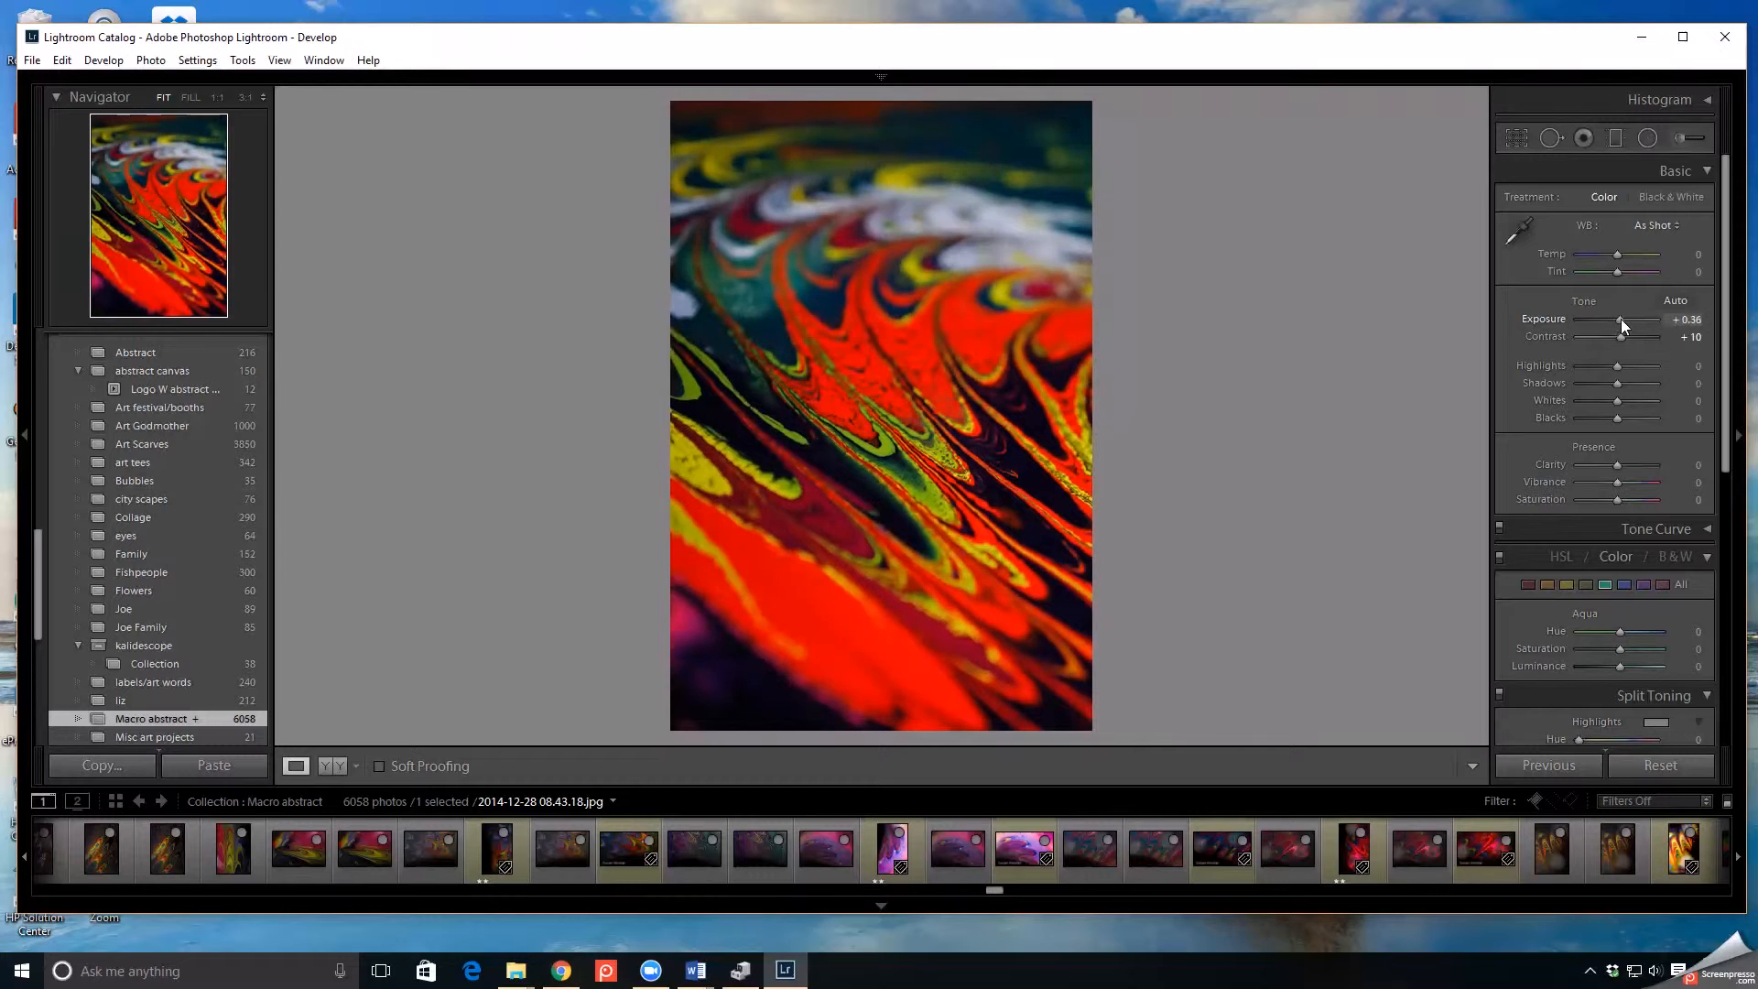
- Set the Adjustment Brush to size 8.0 and feather 99, and paint brightening strokes over the marbled pattern
click(1681, 139)
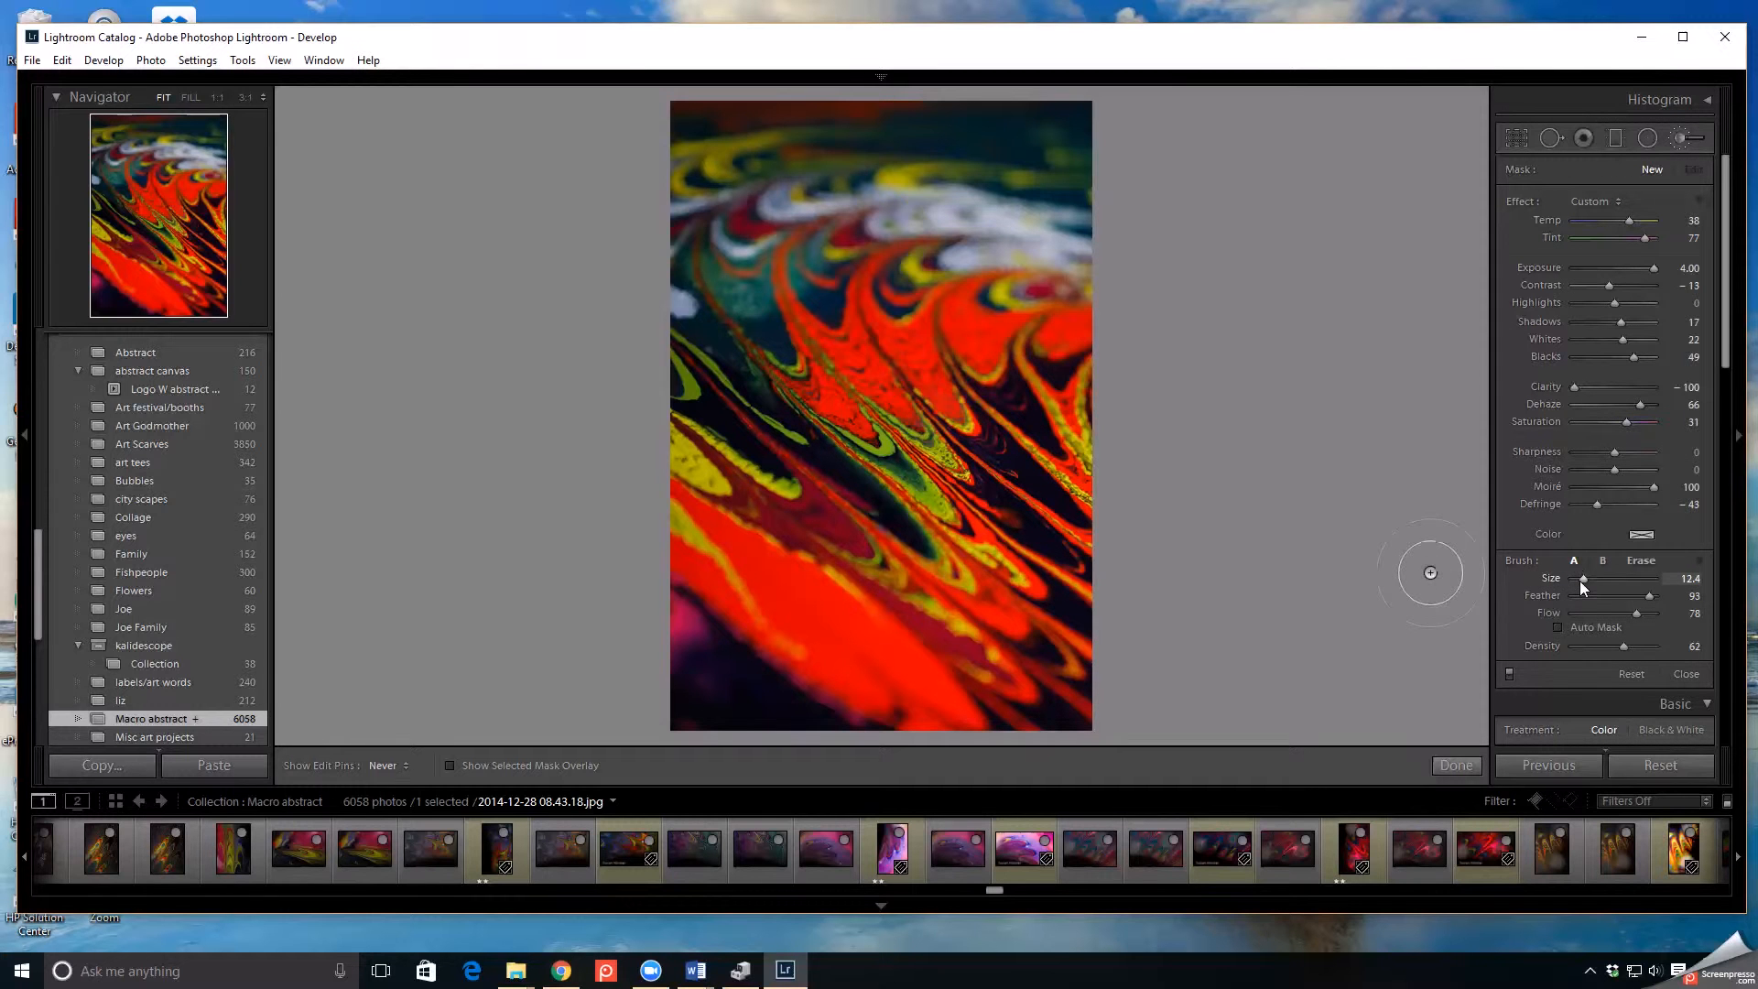
drag(1585, 580, 1581, 580)
drag(1651, 596, 1653, 596)
scroll(1609, 685, down, 3)
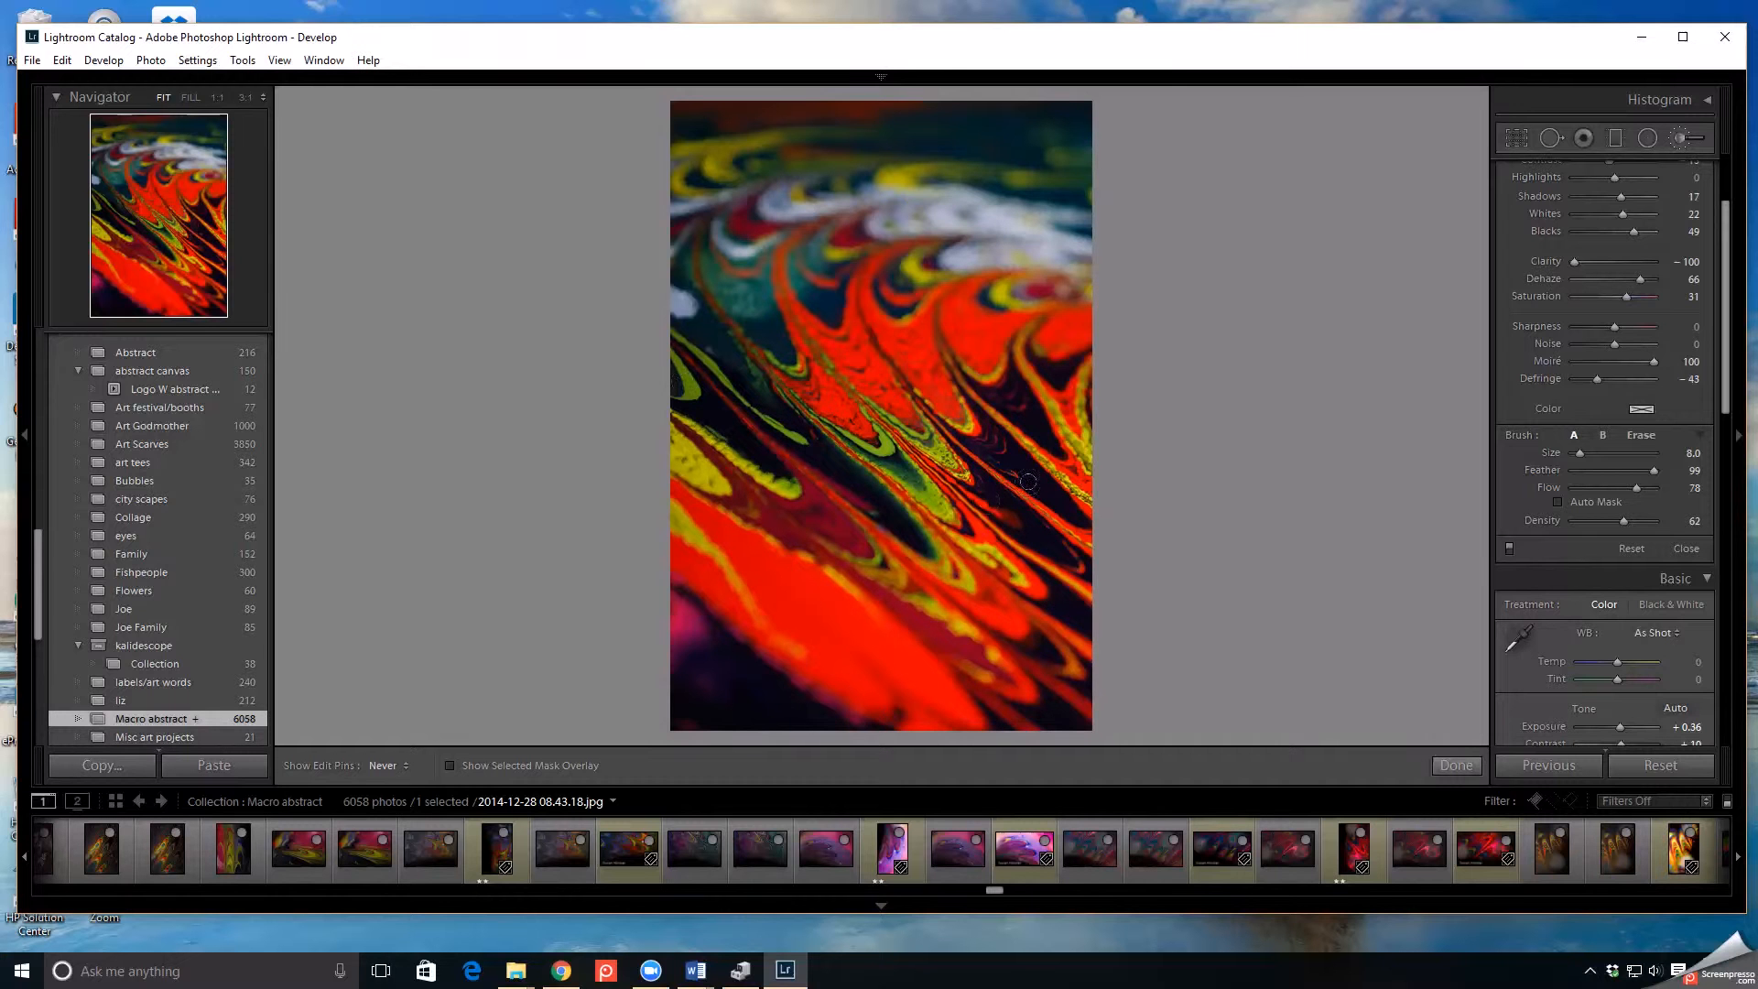
mouse_move(1024, 376)
mouse_down()
mouse_move(824, 394)
mouse_move(721, 559)
mouse_move(814, 649)
mouse_move(992, 681)
mouse_move(1099, 670)
mouse_move(1136, 587)
mouse_up()
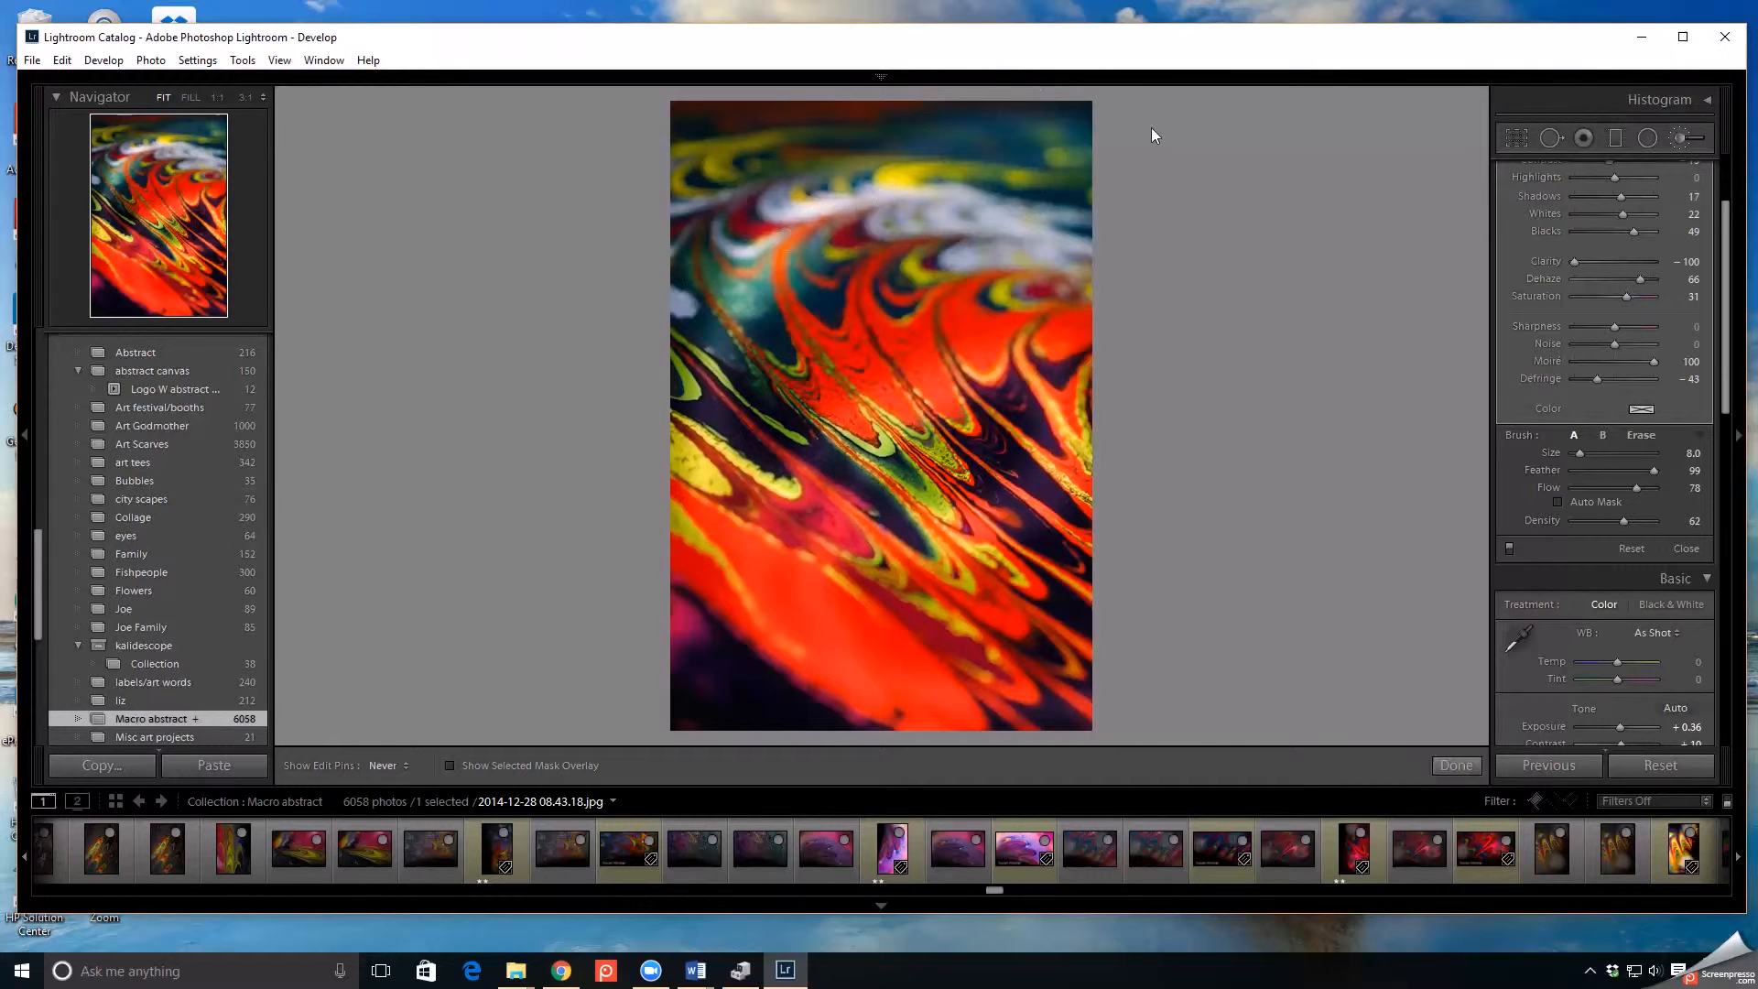
click(1454, 767)
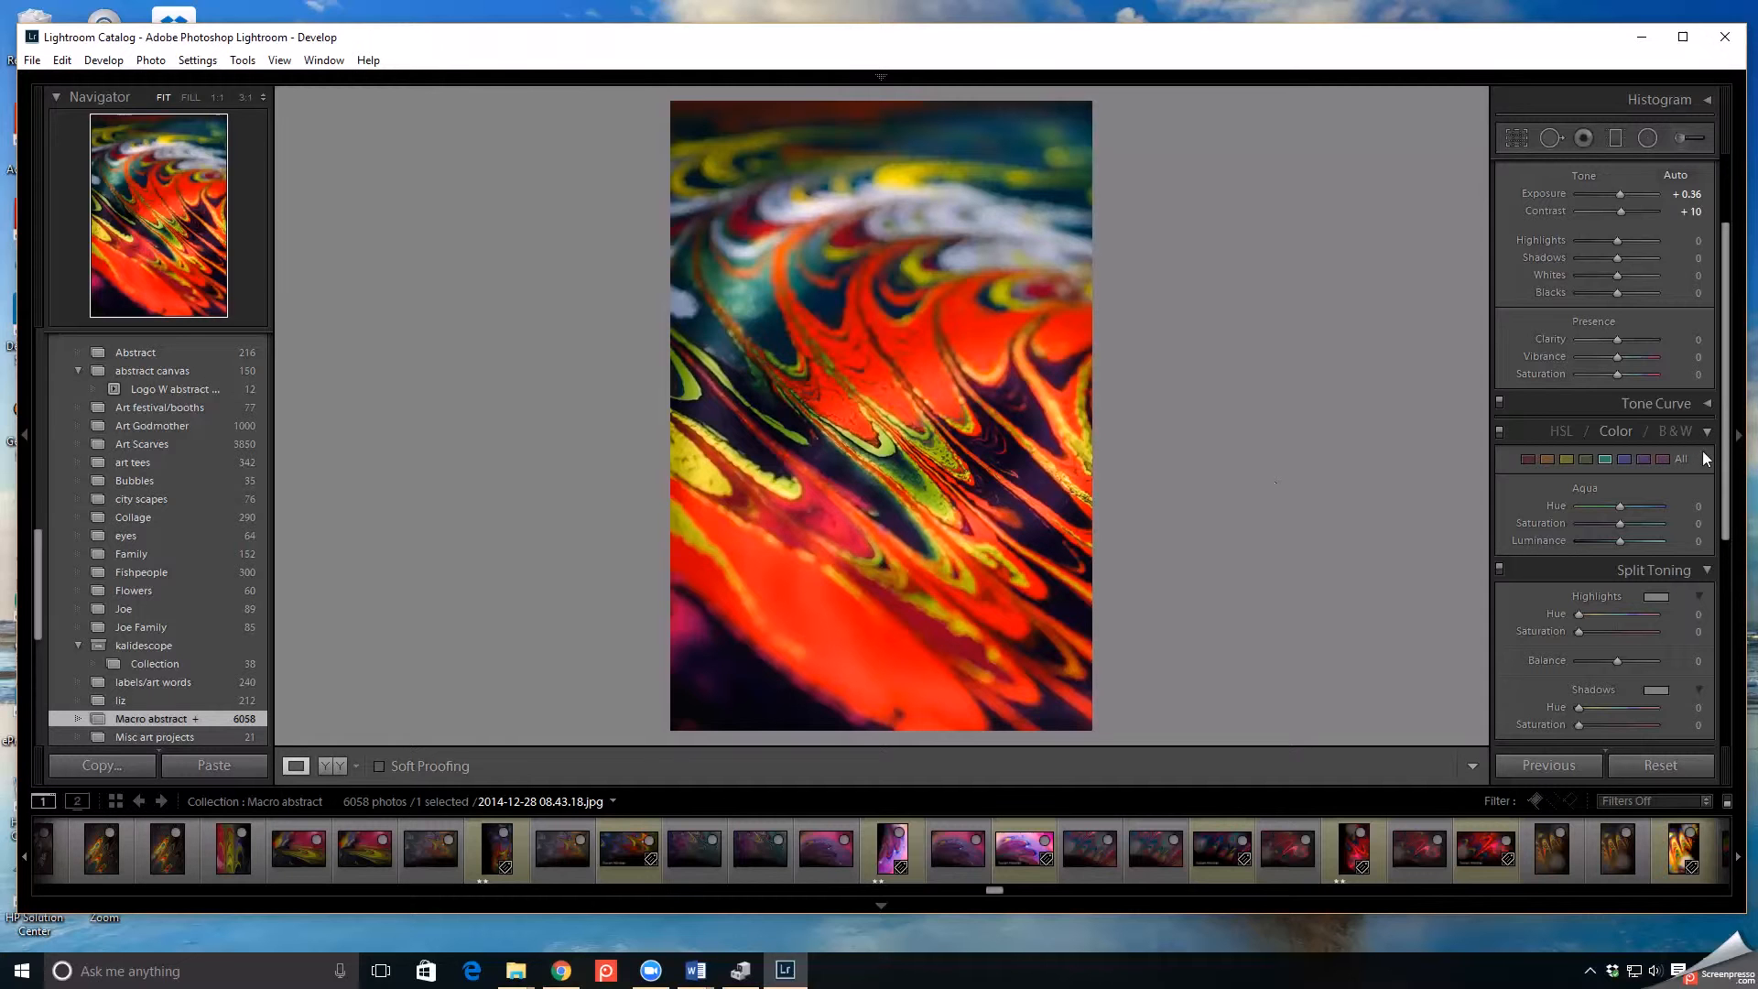
- Set Exposure to −1.43, Clarity to −79, Contrast to −60, Shadows to +93 and Whites to +67
scroll(1714, 366, up, 3)
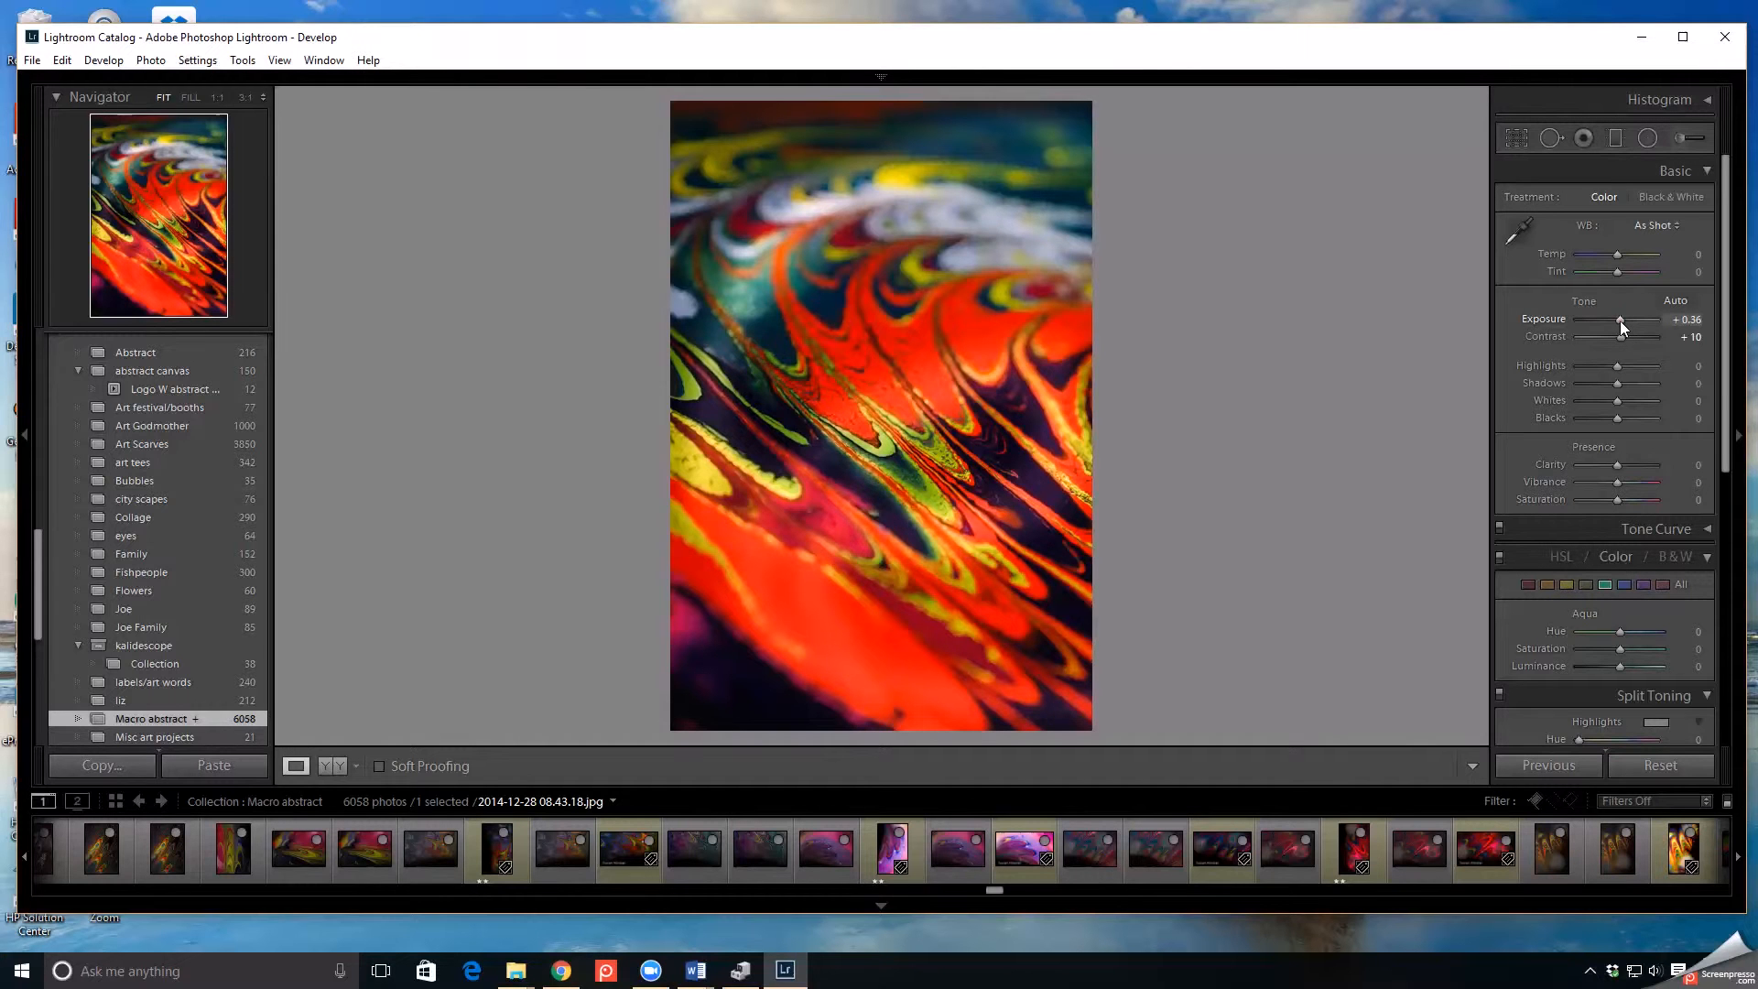
drag(1619, 321, 1606, 320)
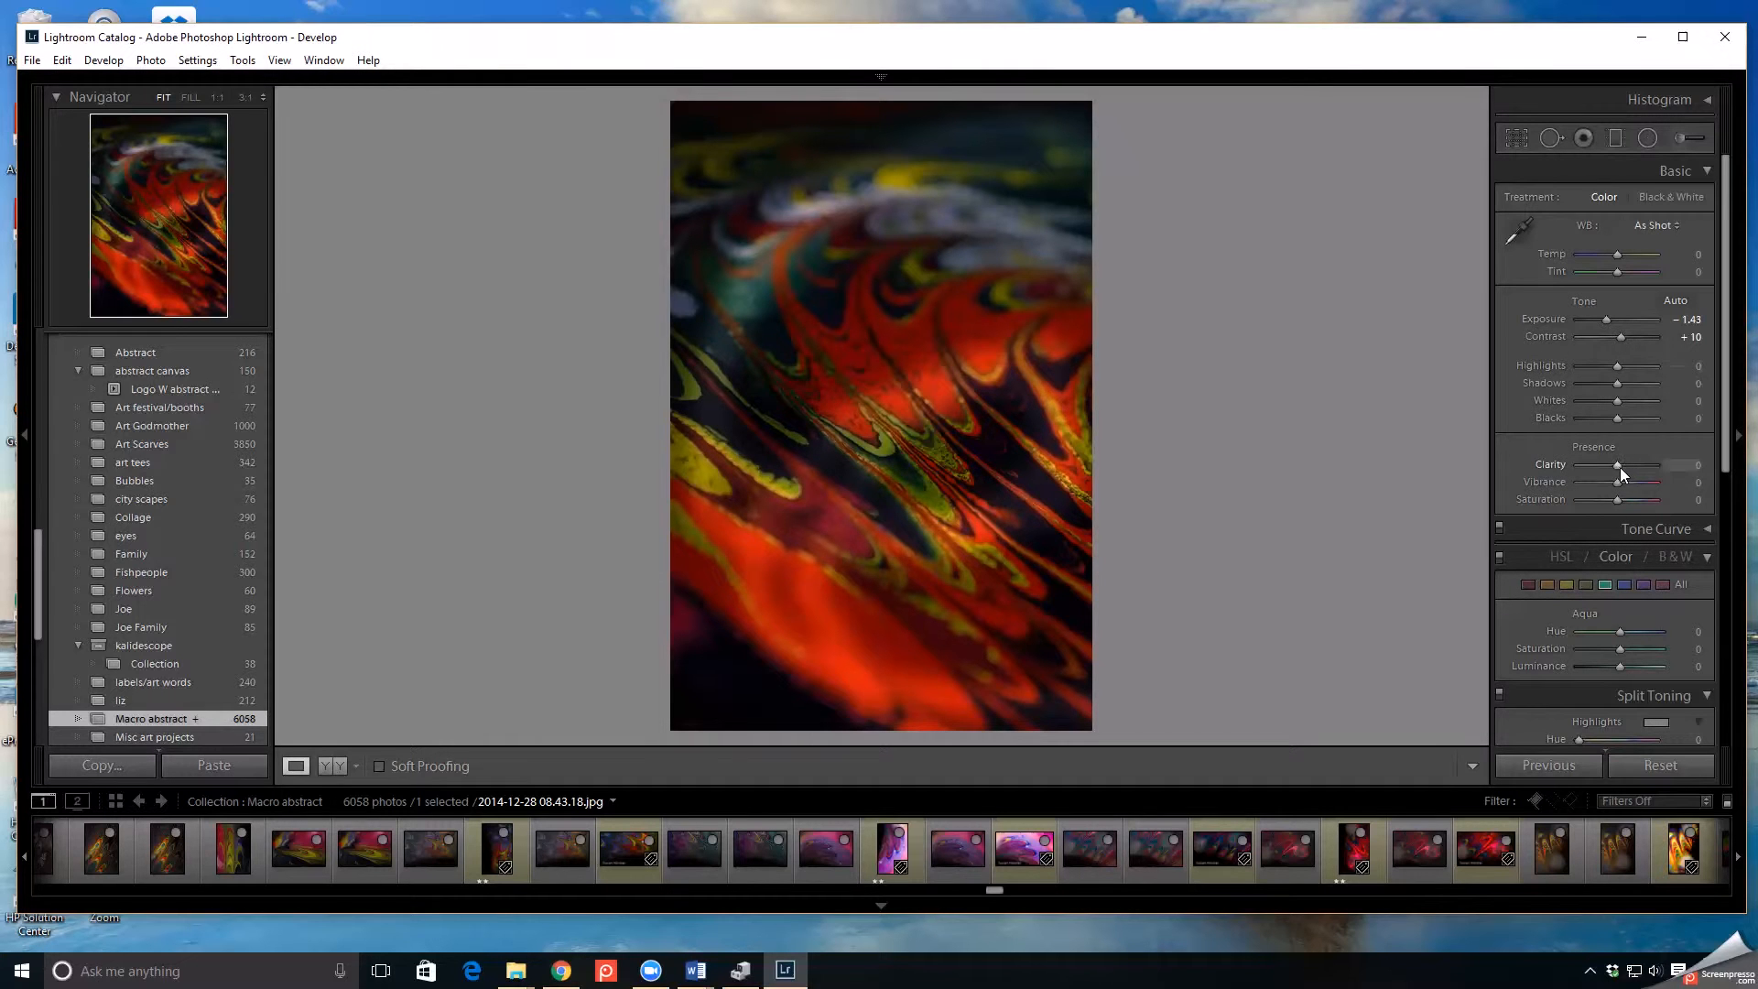
drag(1612, 469, 1590, 466)
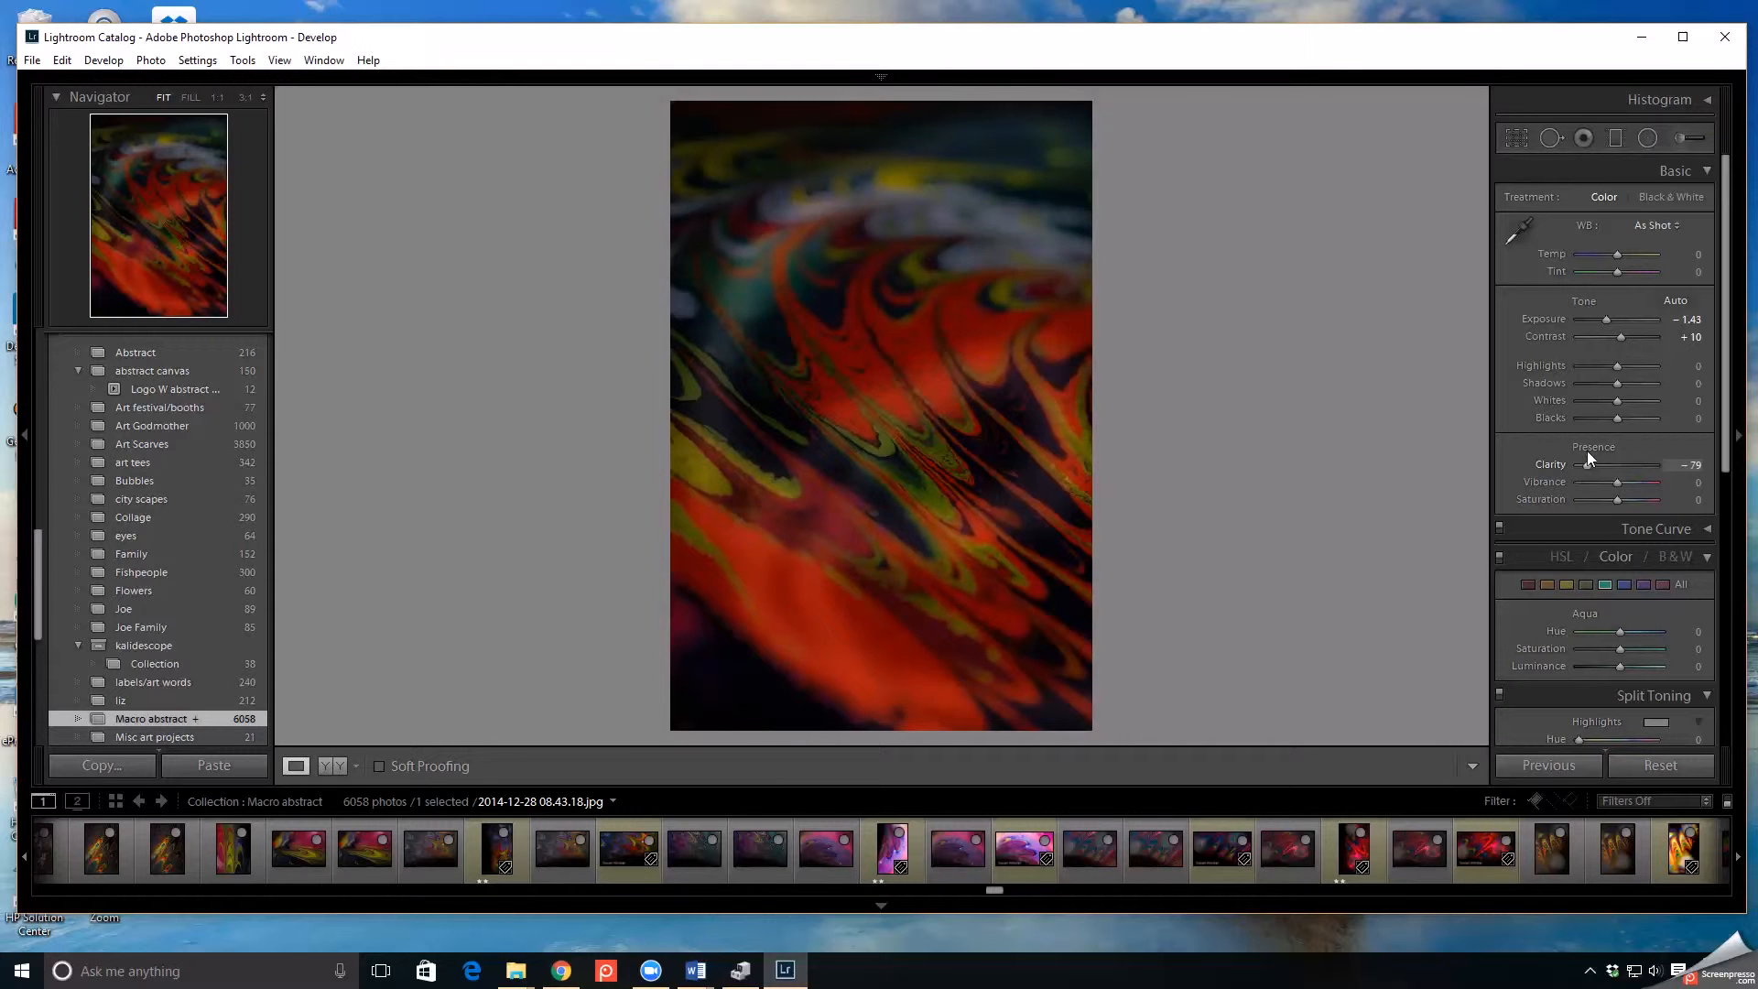
drag(1623, 337, 1611, 339)
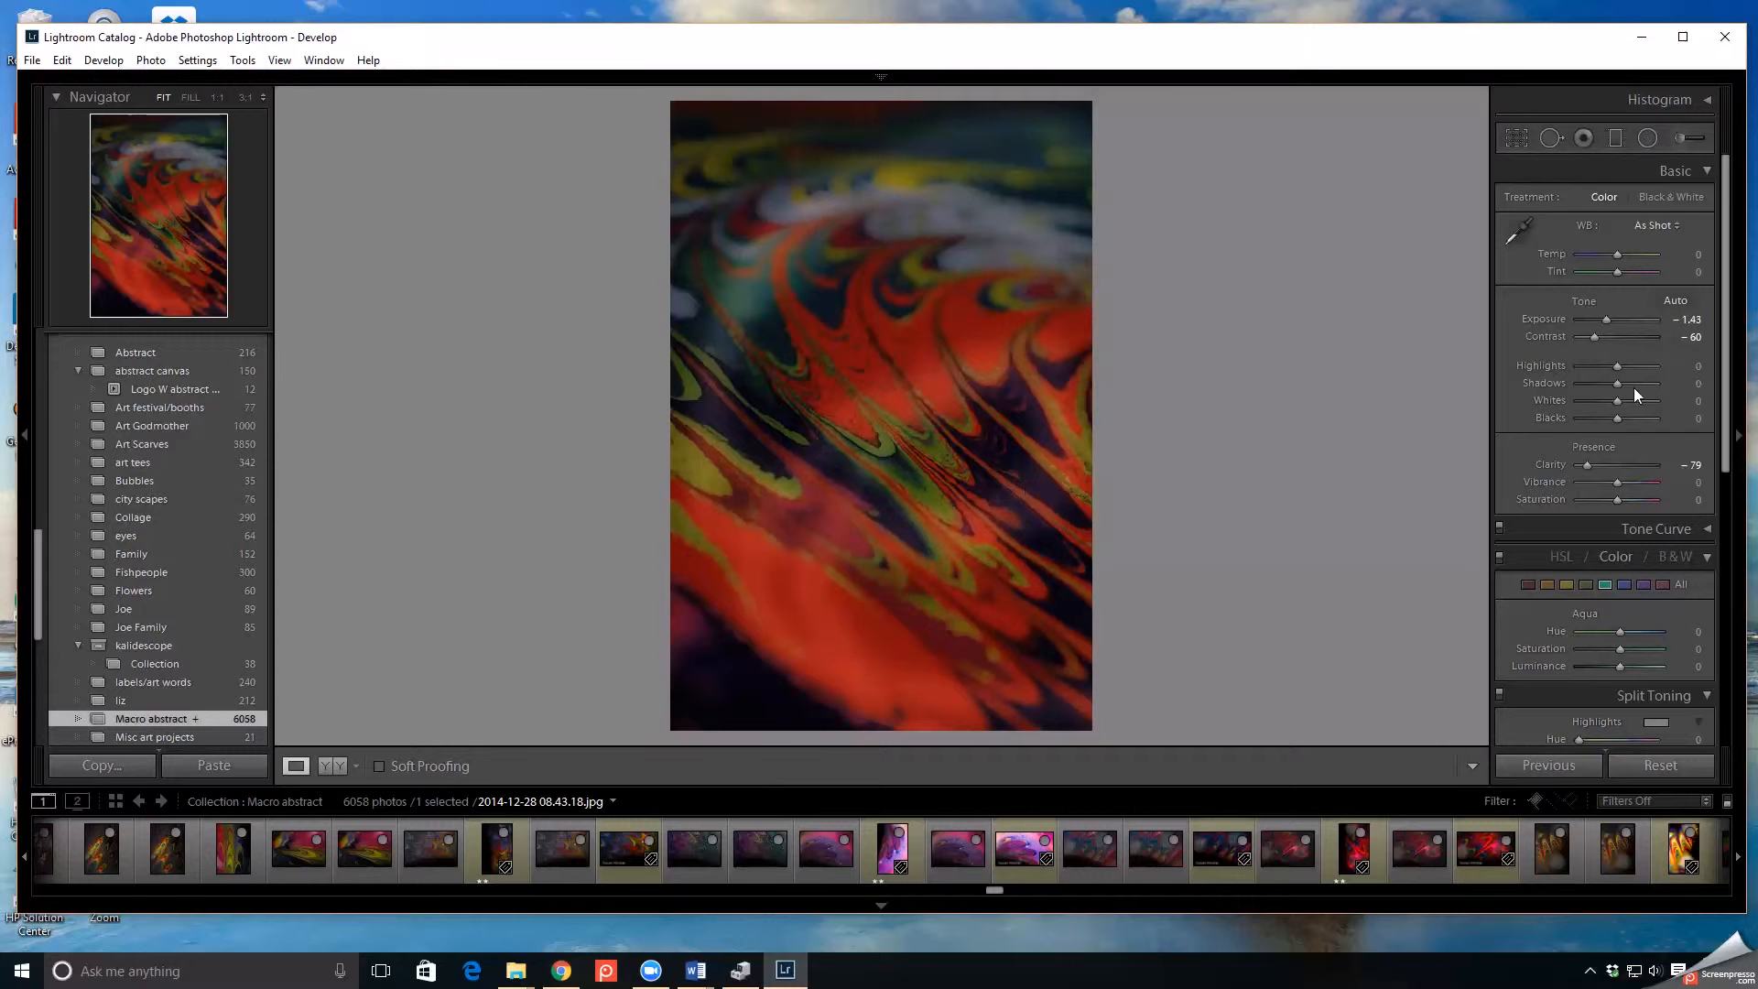
drag(1618, 384, 1656, 383)
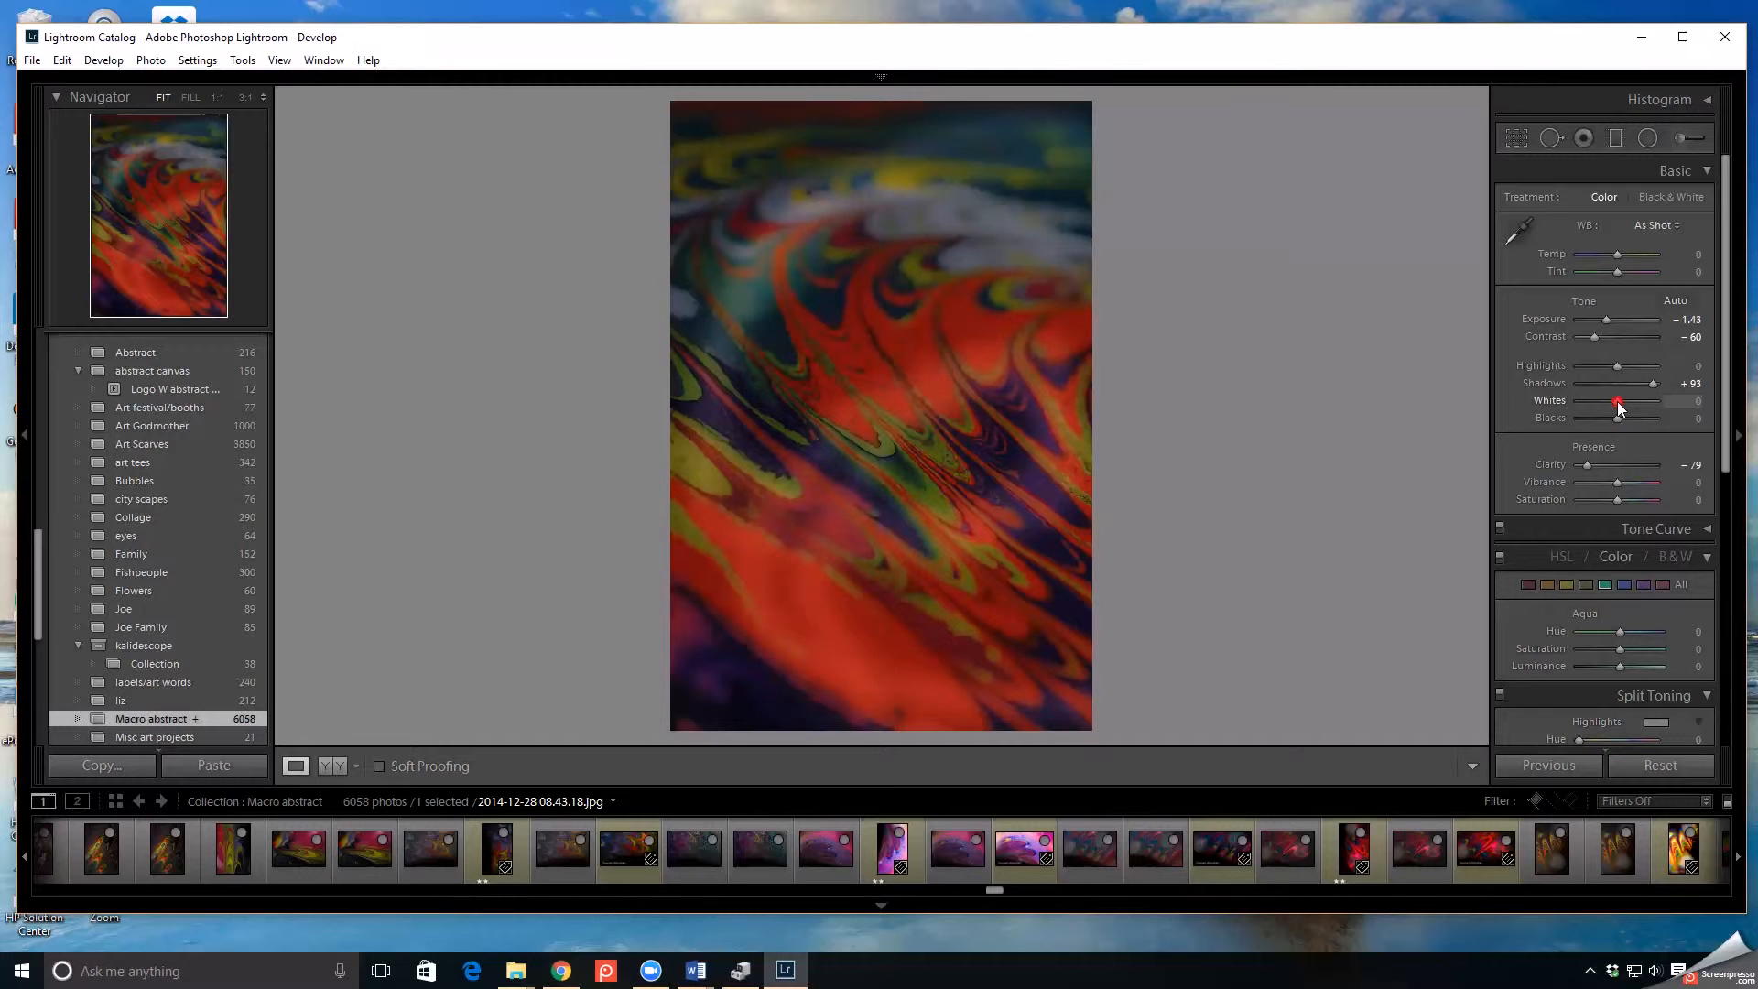
drag(1619, 401, 1641, 403)
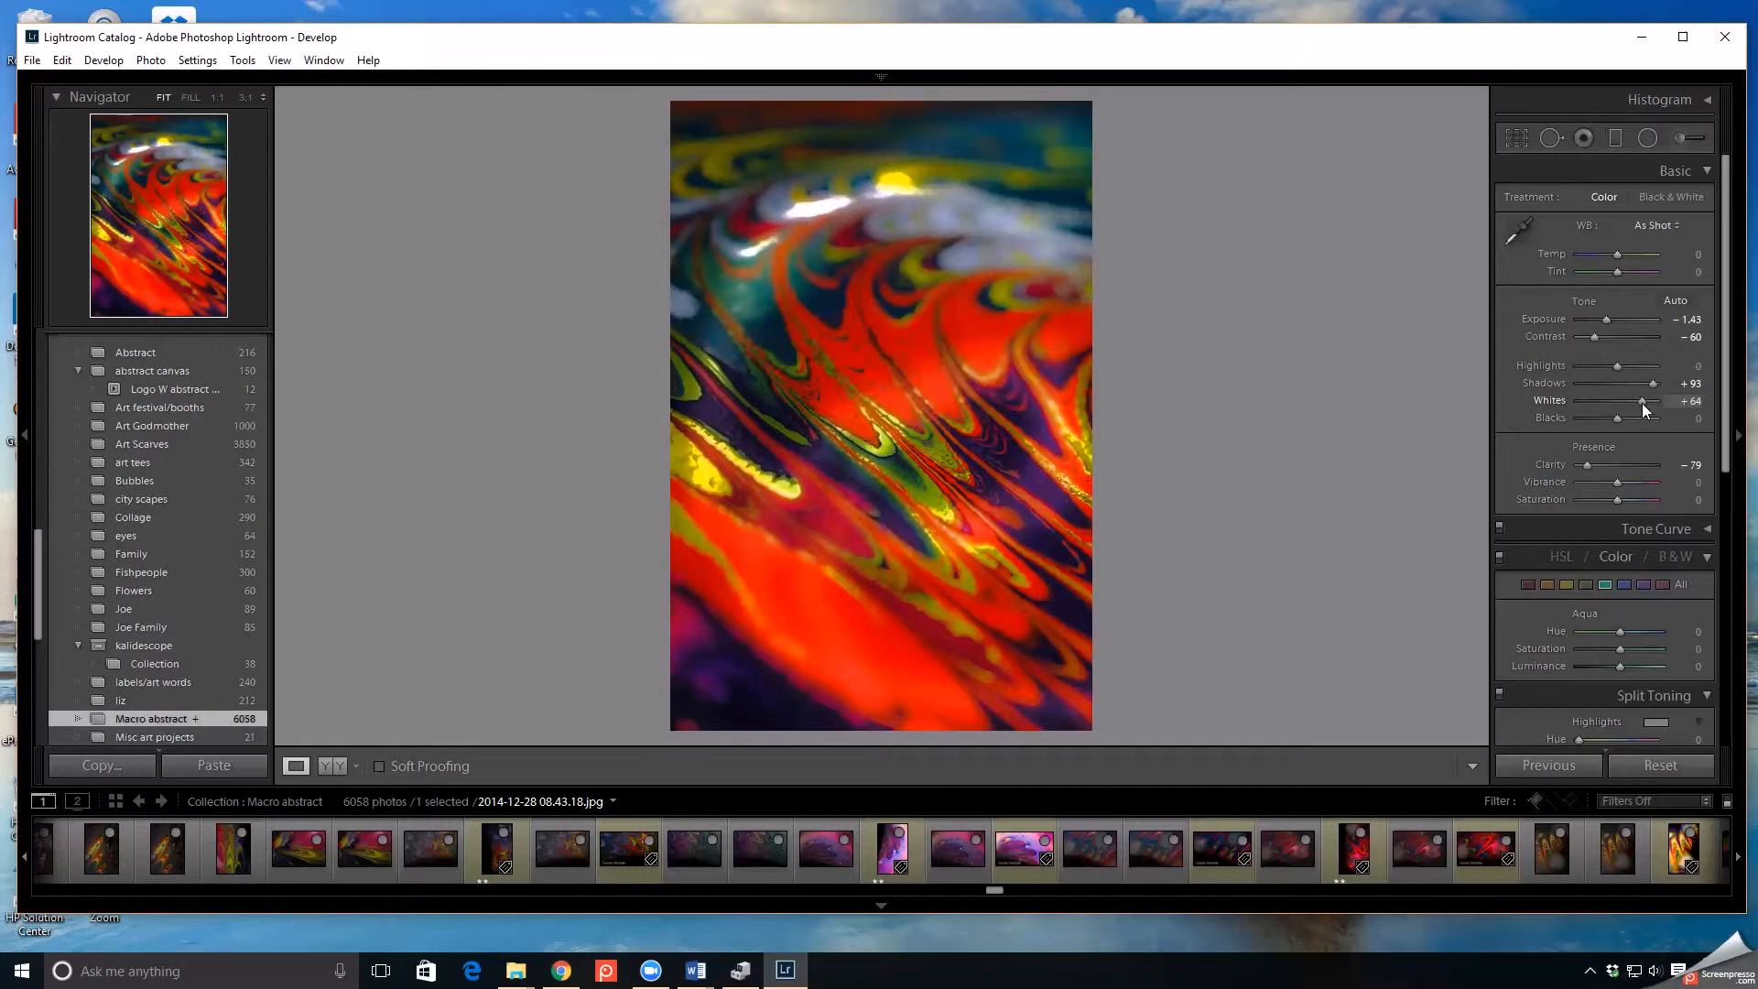
drag(1645, 403, 1643, 400)
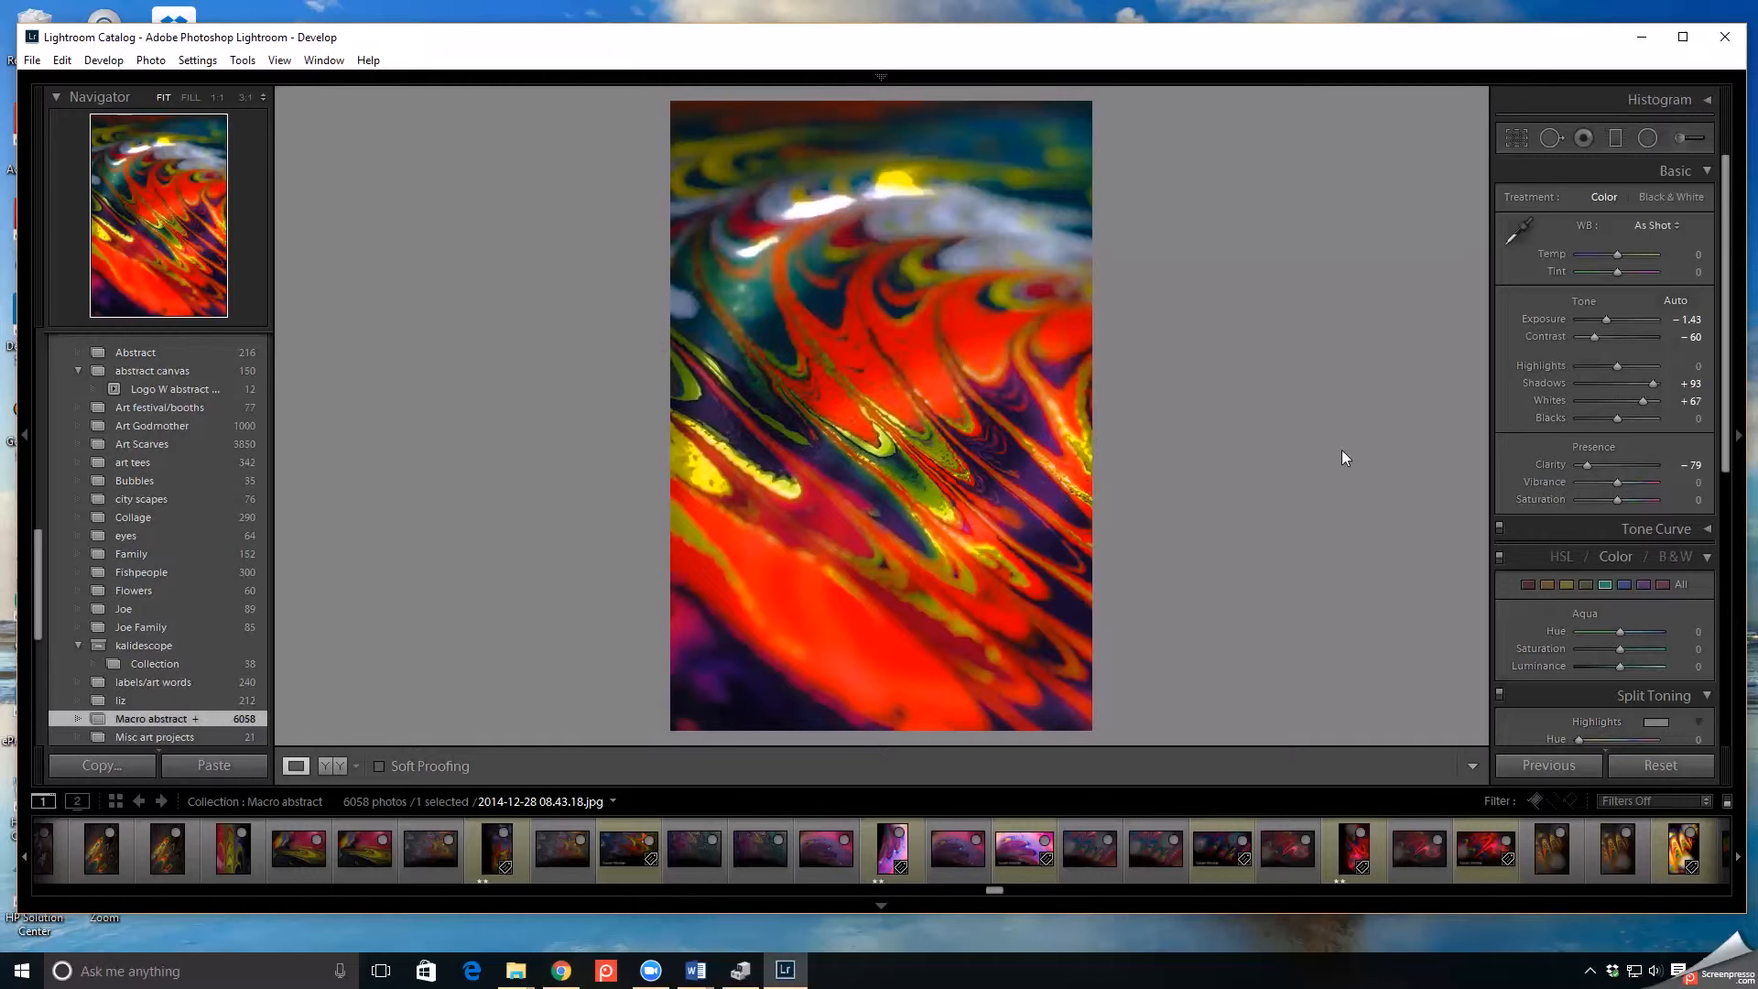
- Paint darkening strokes over the upper swirl and lower bands with an Adjustment Brush at Exposure −4.00, Clarity −31 and Dehaze 89
click(1683, 139)
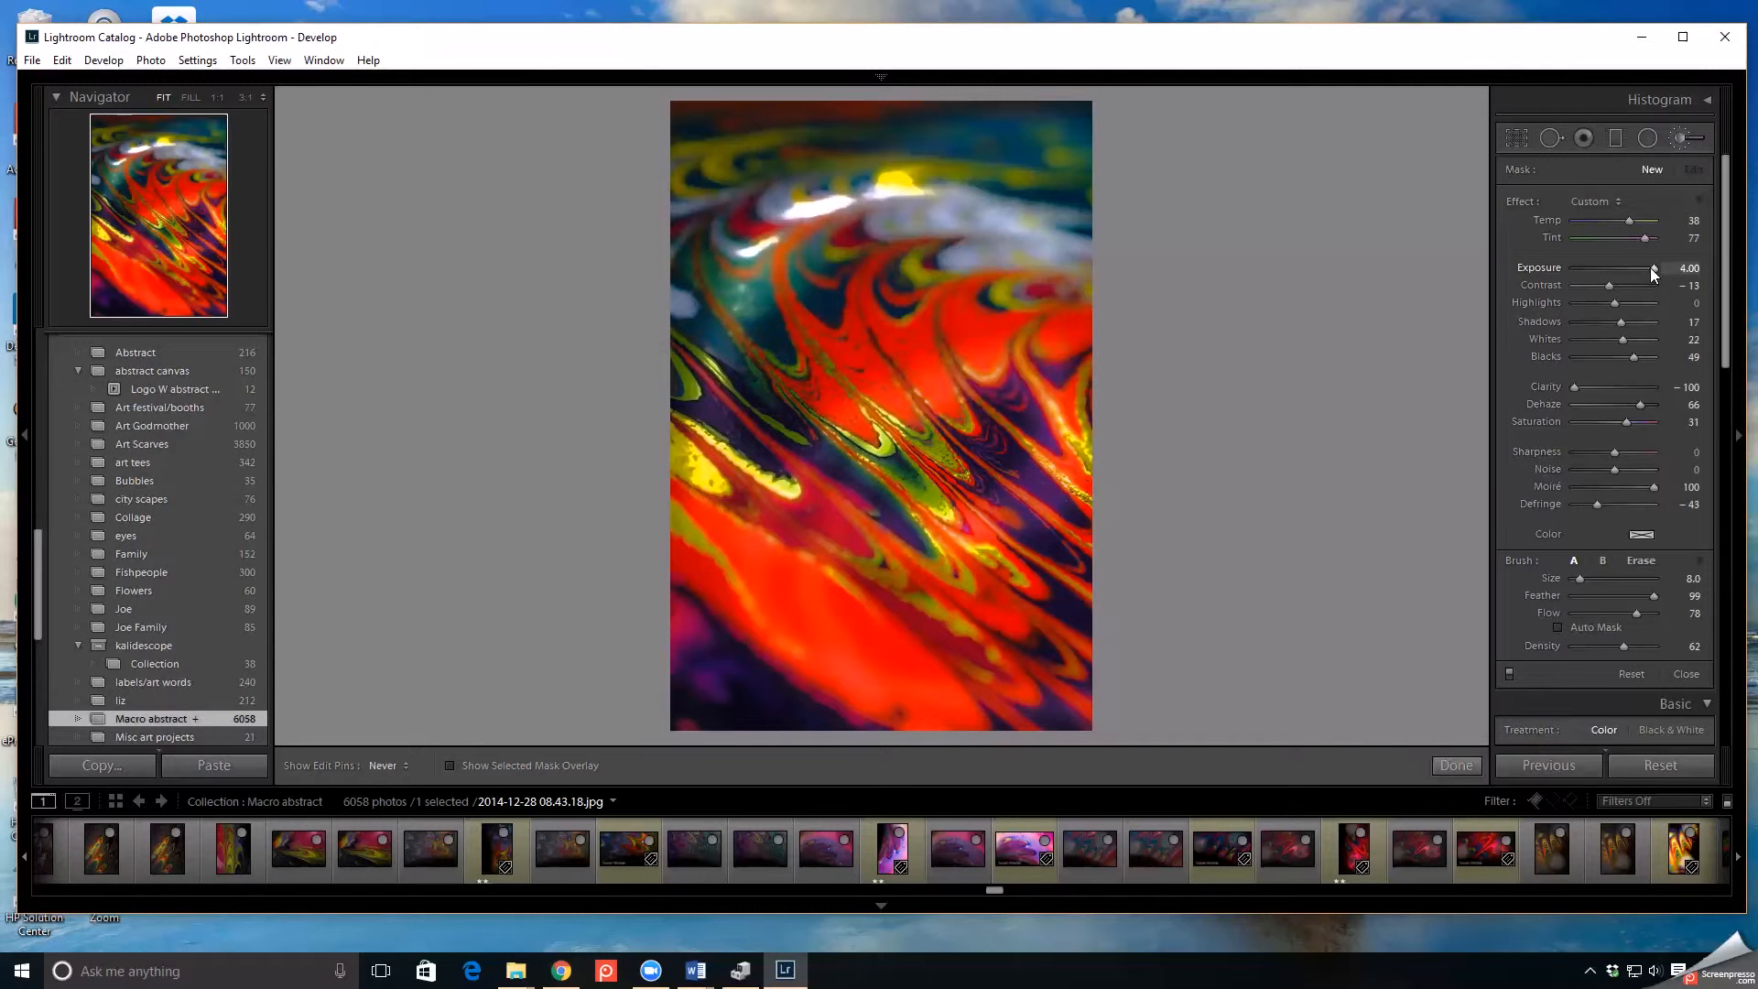
drag(1645, 271, 1568, 277)
drag(1572, 389, 1595, 386)
mouse_move(1085, 284)
mouse_down()
mouse_move(1081, 356)
mouse_move(1052, 389)
mouse_move(1029, 377)
mouse_move(1043, 341)
mouse_up()
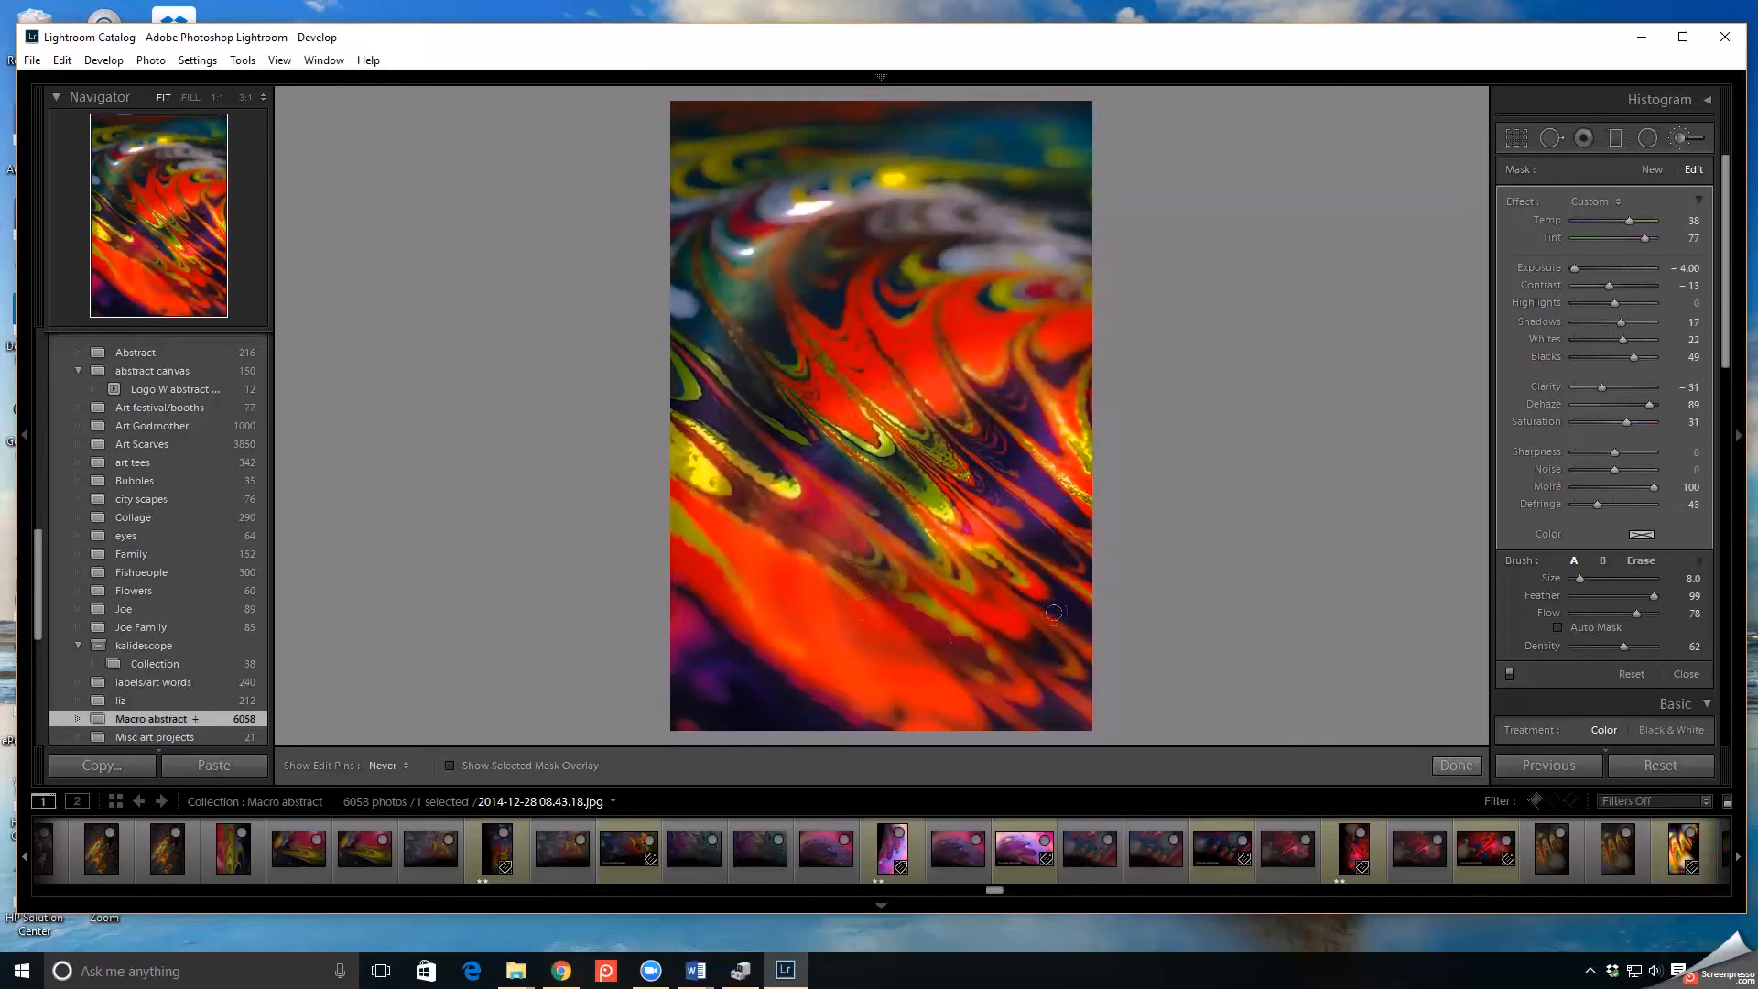
click(1460, 766)
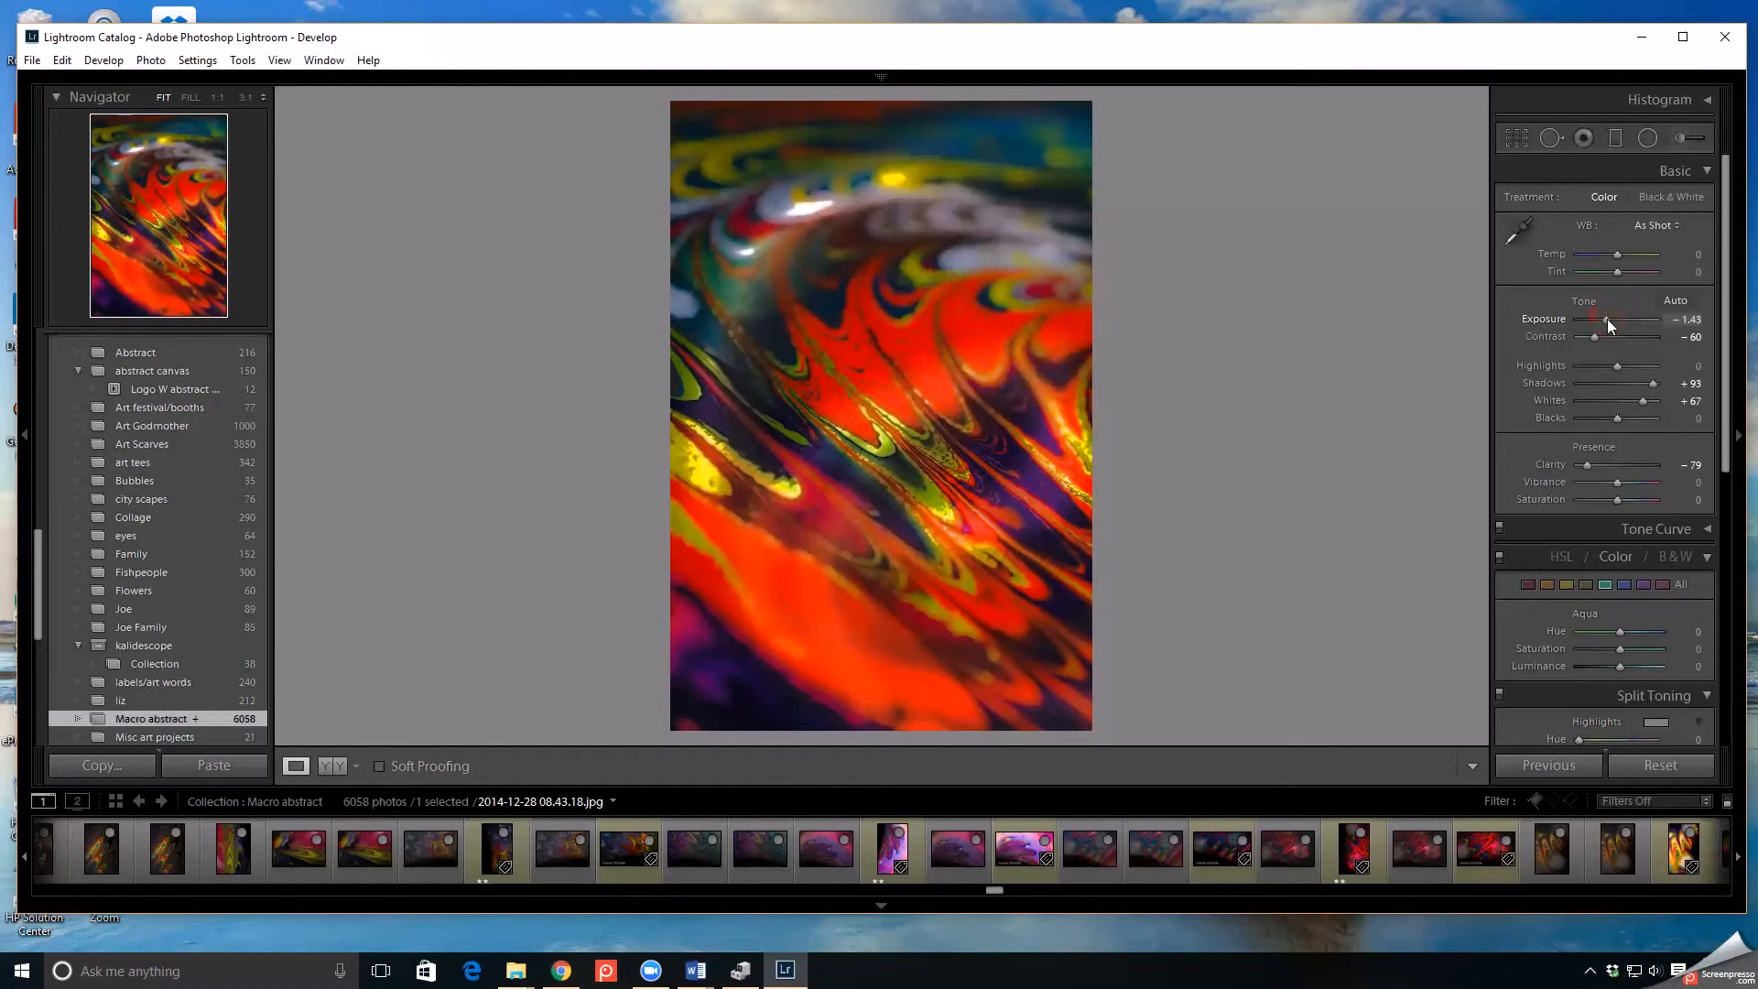
- Set Exposure to −2.98, Shadows to +100, Whites to +81, Blacks to +14 and Clarity to −100 for the whole photo
drag(1606, 319, 1583, 319)
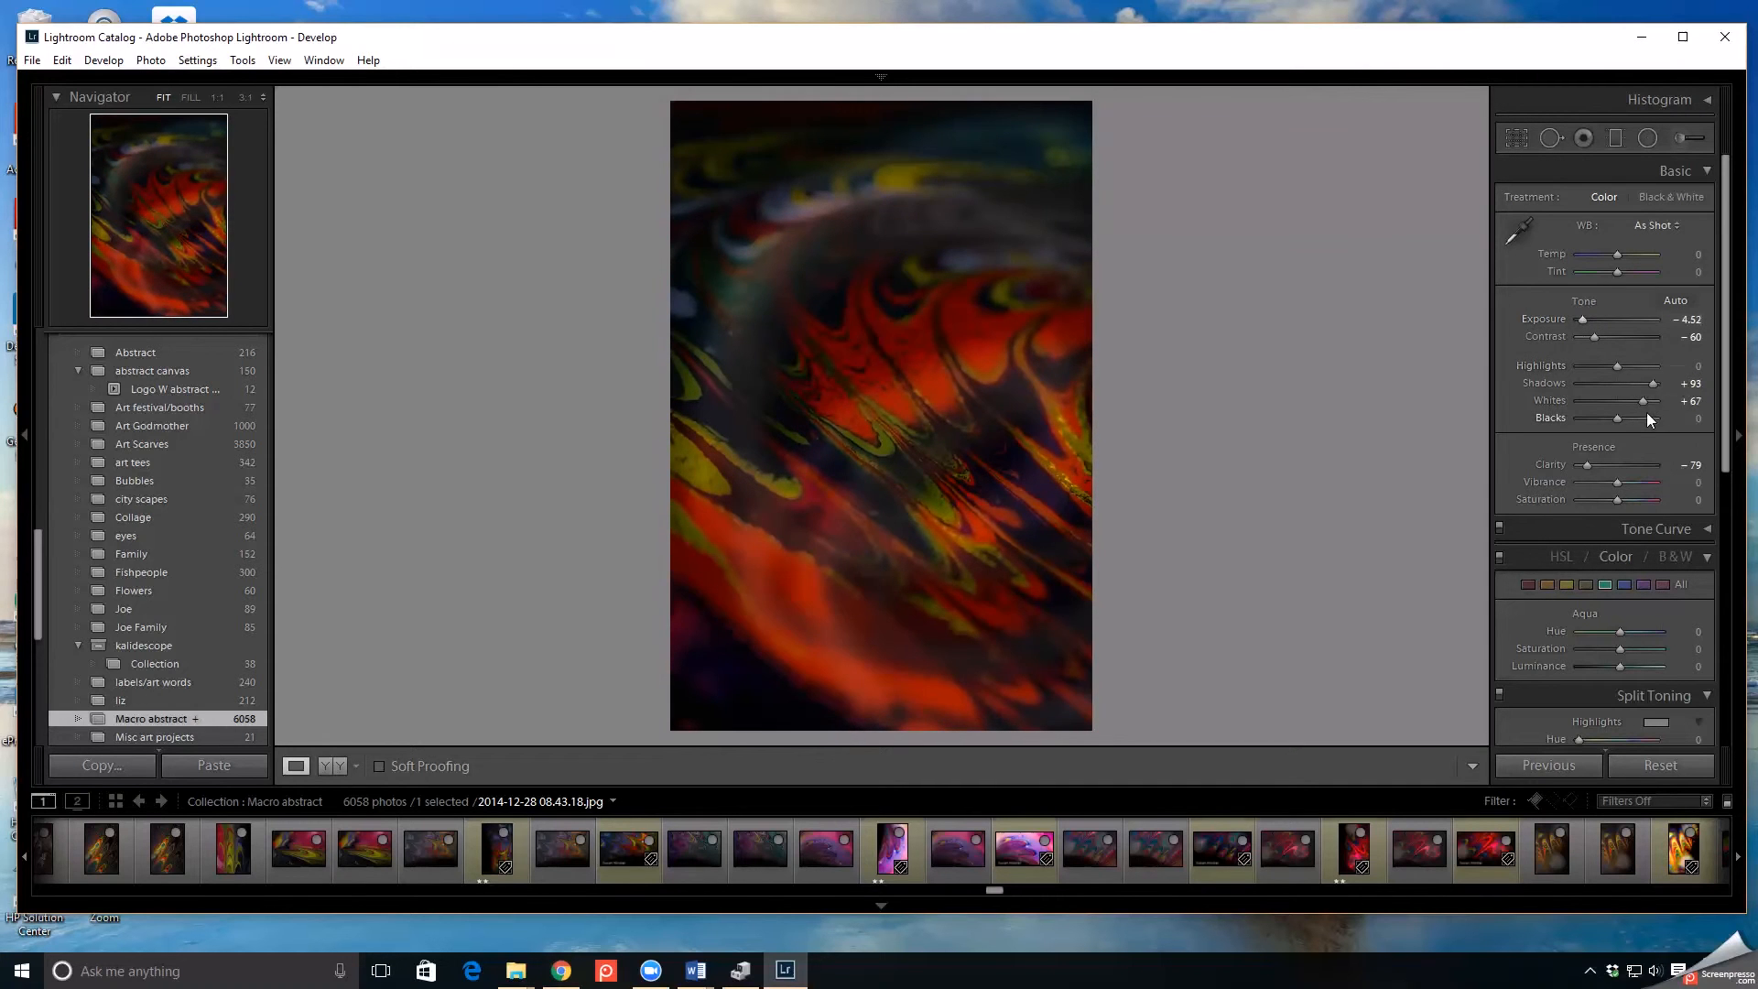
drag(1647, 403, 1649, 402)
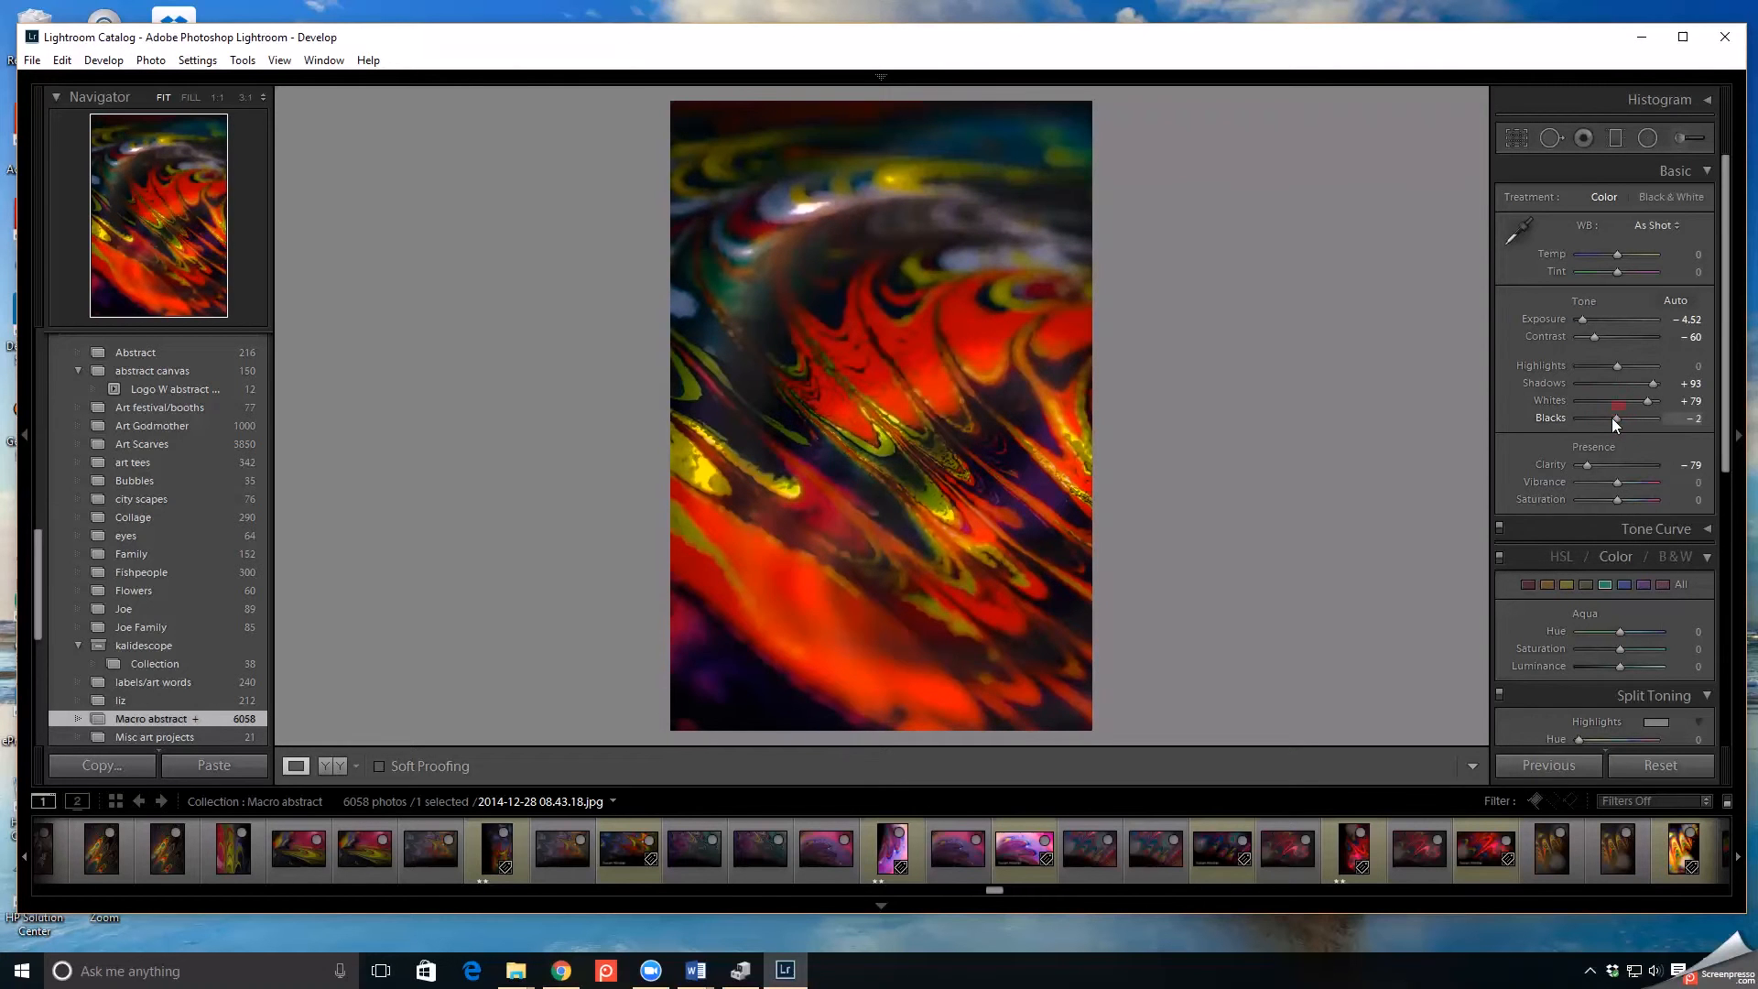
mouse_move(1586, 416)
mouse_down()
mouse_move(1617, 414)
mouse_move(1582, 414)
mouse_move(1614, 414)
mouse_move(1598, 415)
mouse_up()
drag(1610, 416, 1621, 418)
drag(1586, 466, 1519, 463)
drag(1581, 321, 1594, 319)
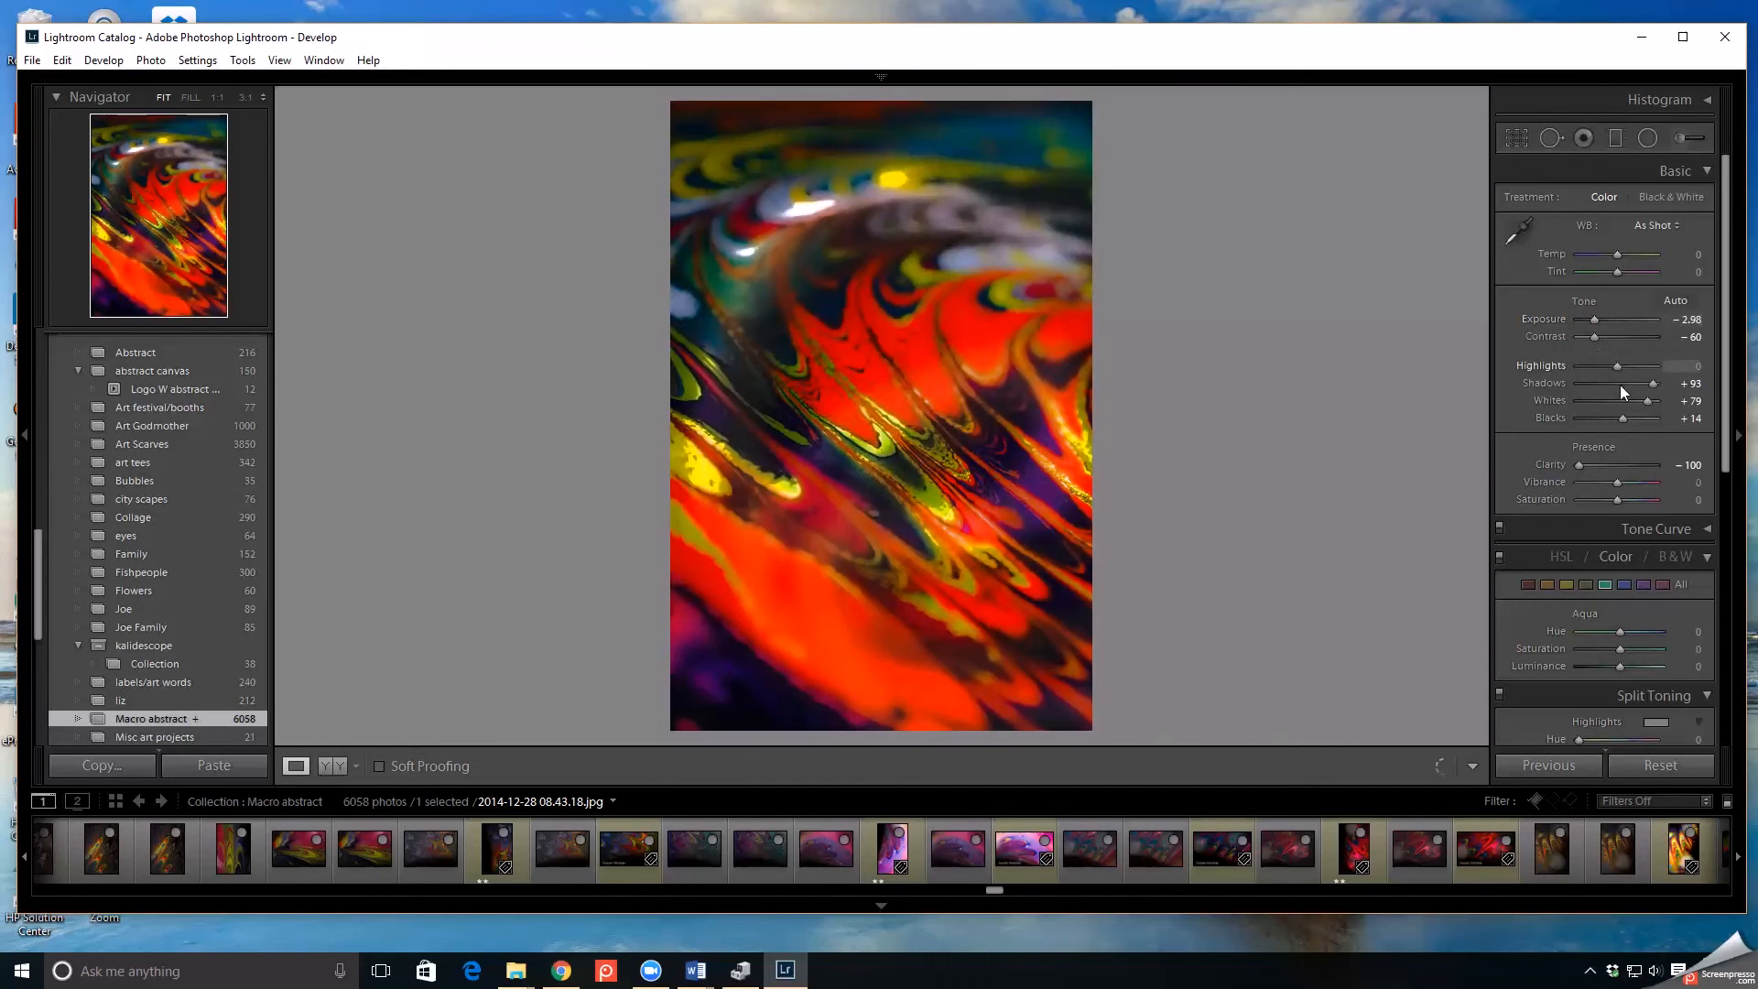
drag(1654, 386, 1648, 403)
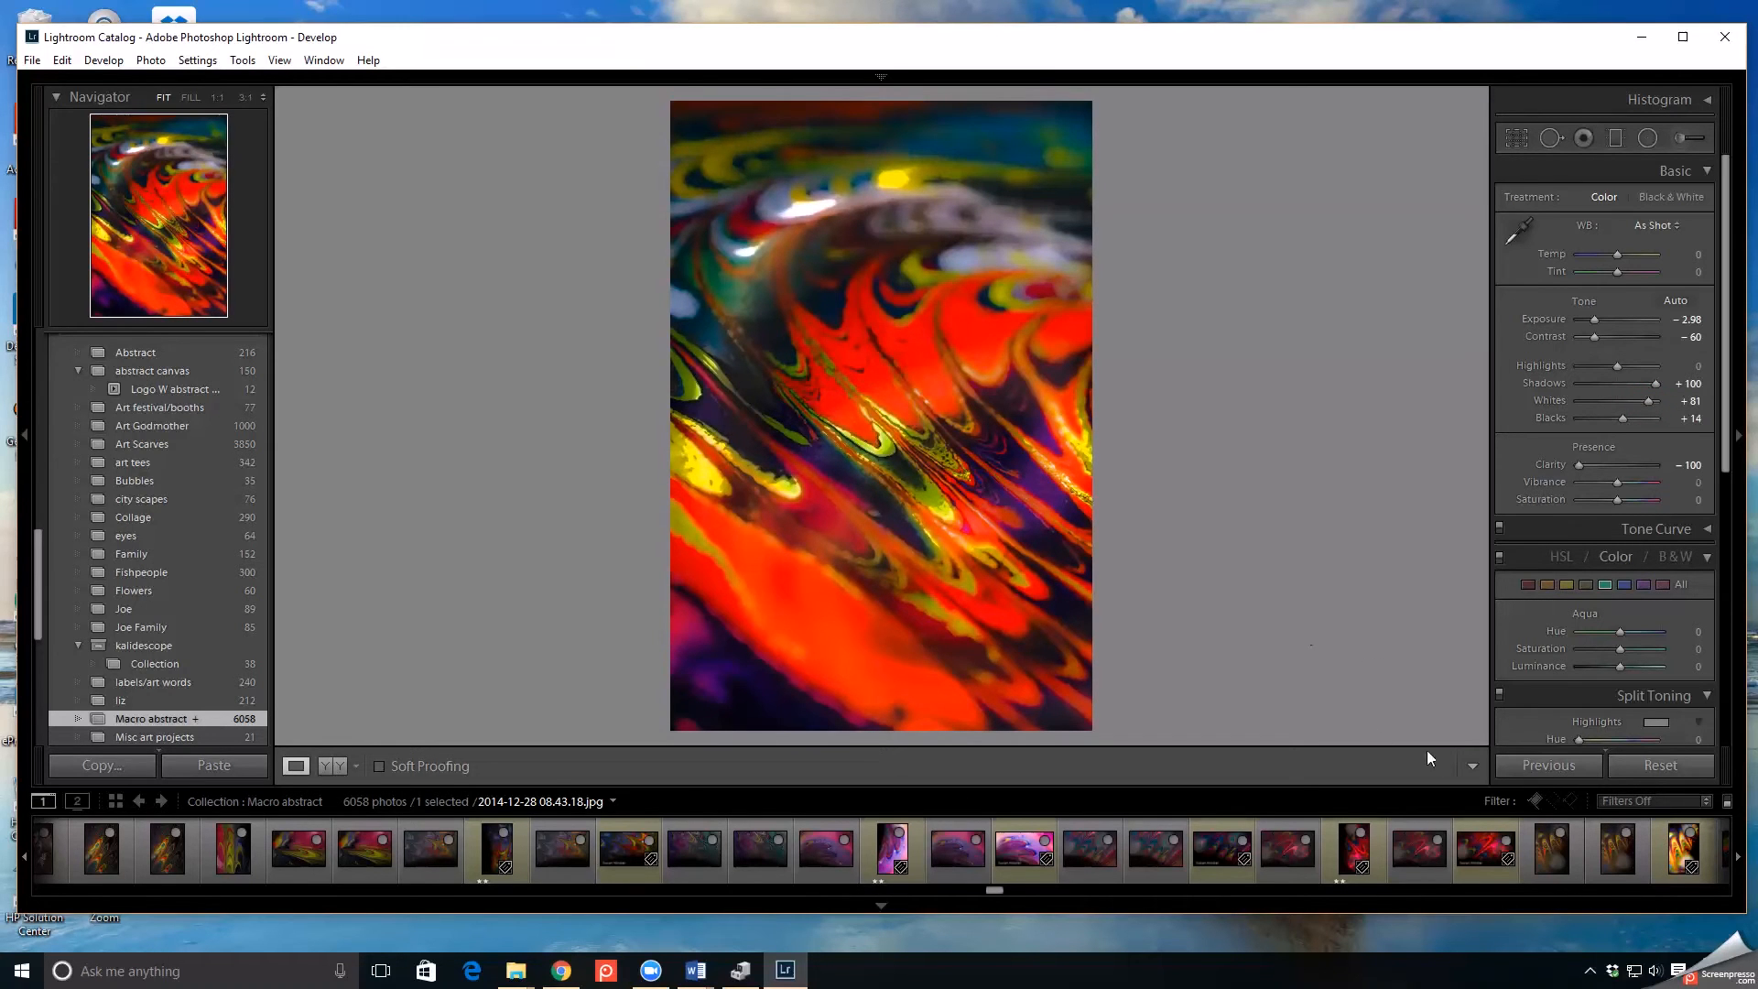
click(1566, 767)
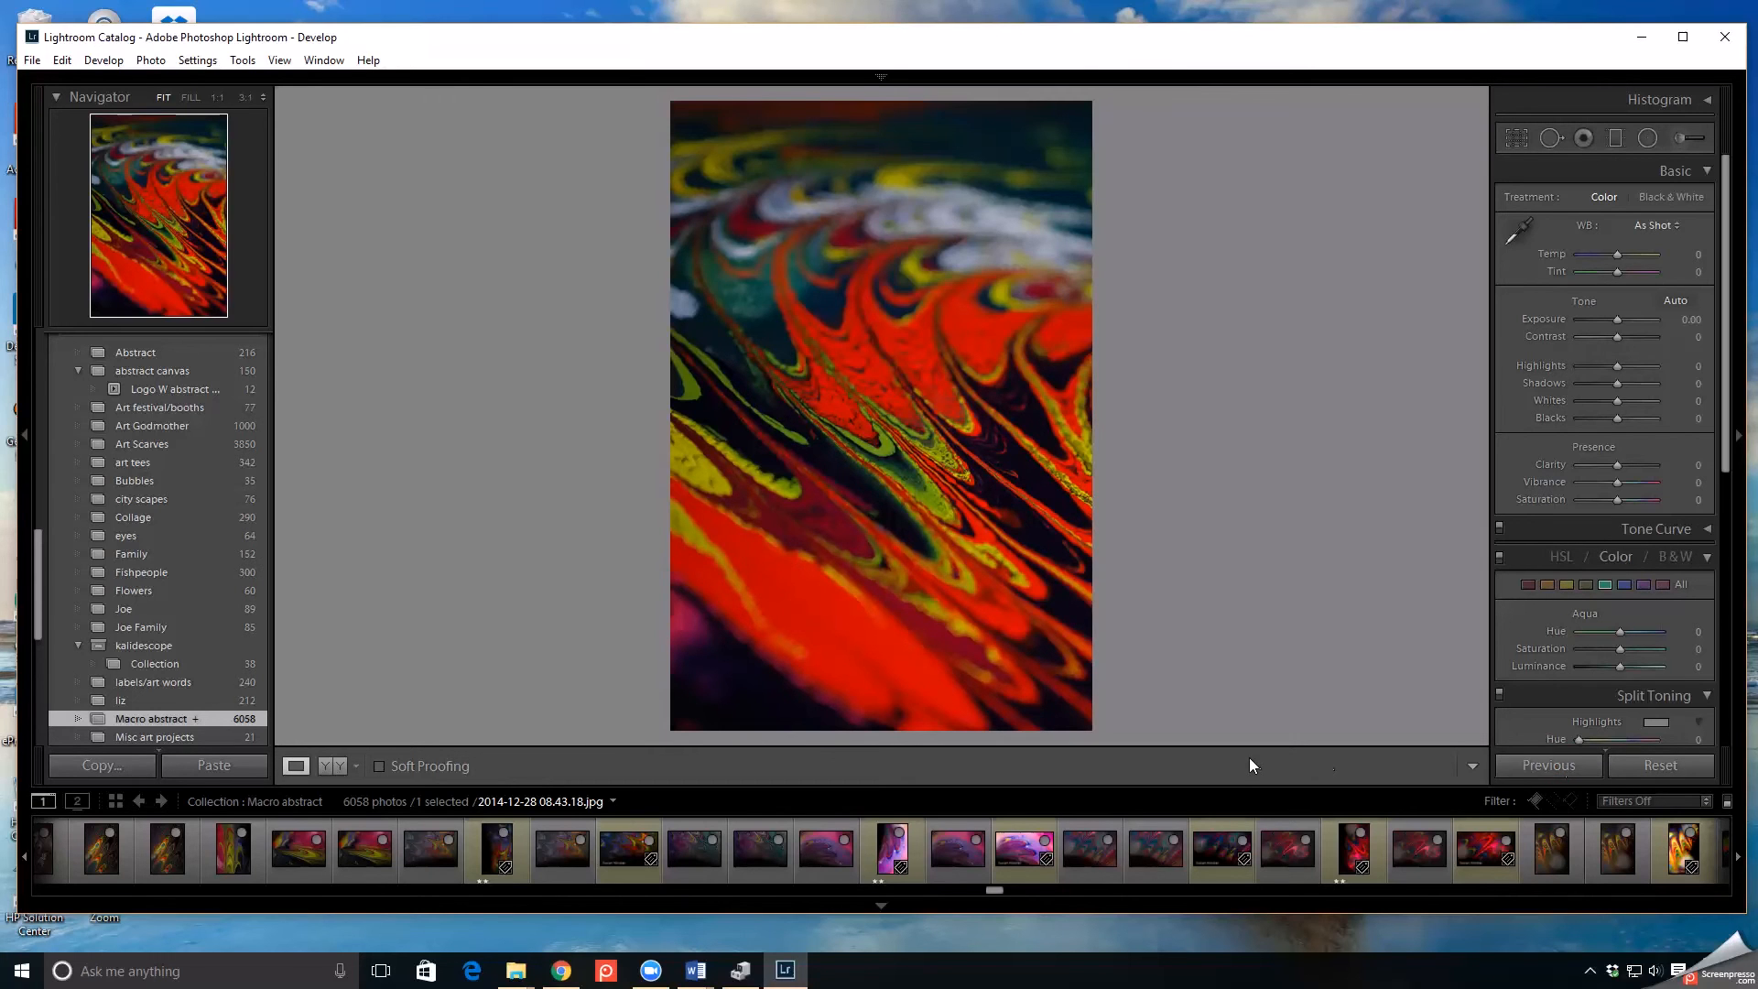
key(ctrl+z)
key(ctrl+z)
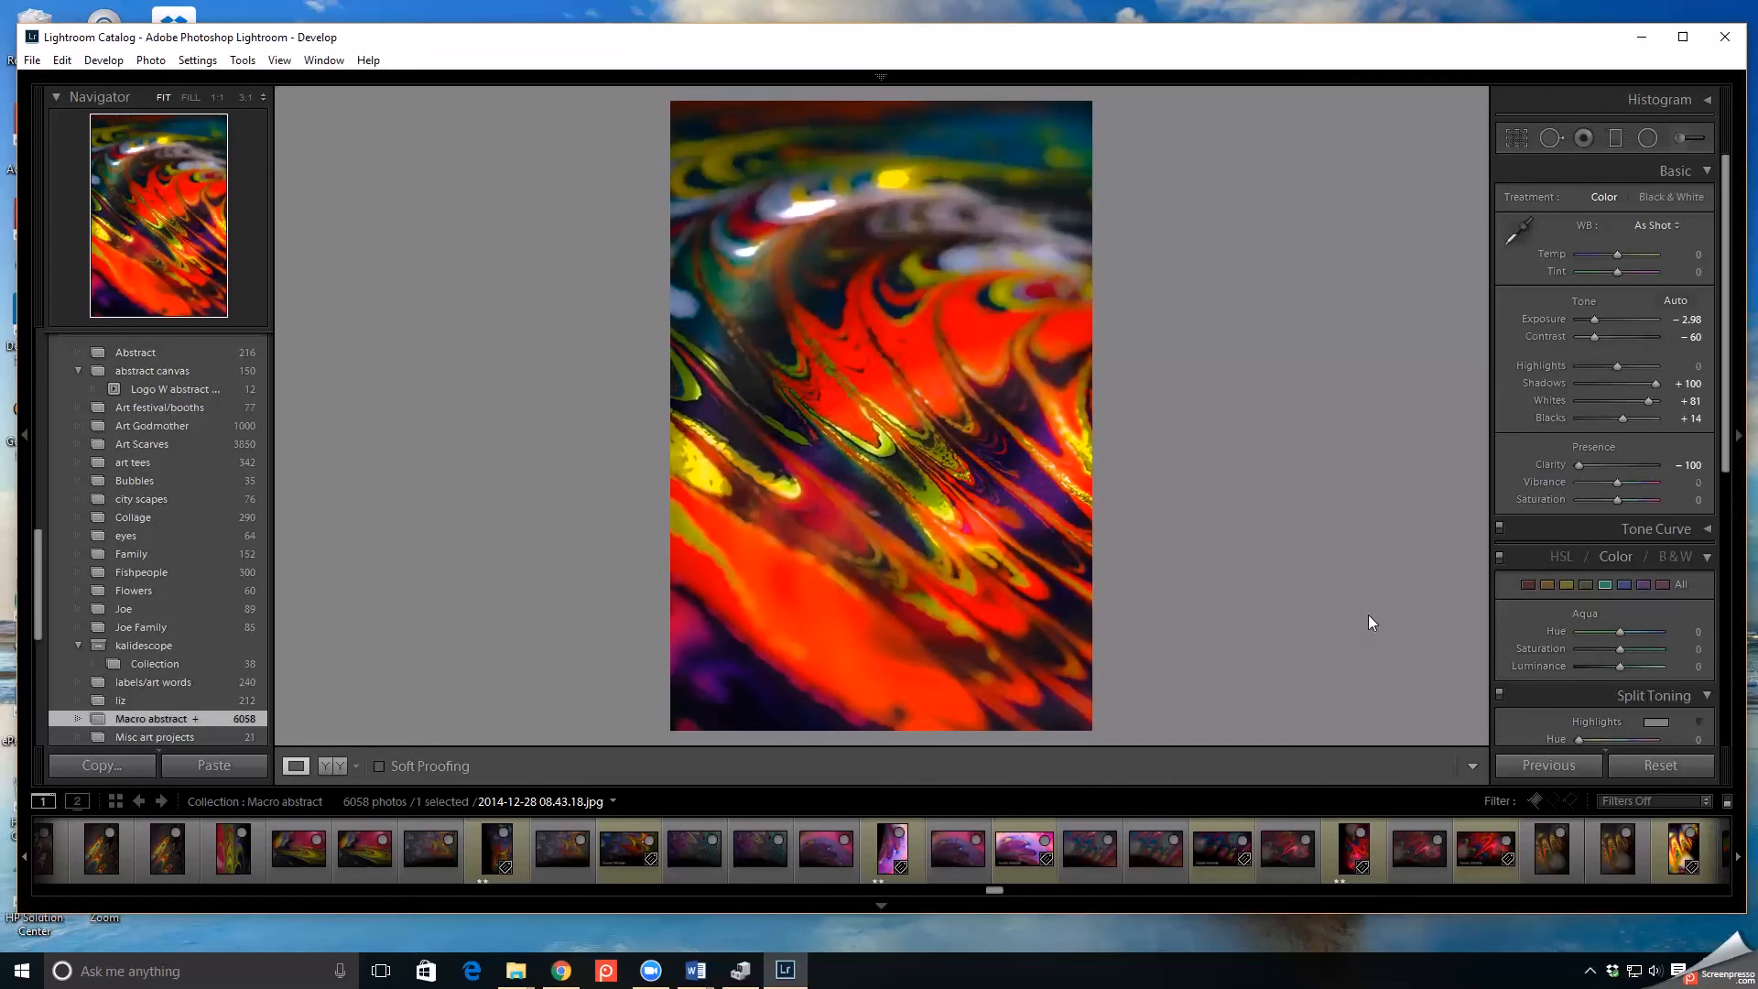
- Compare the edited photo with the original in a side-by-side before and after view
click(329, 767)
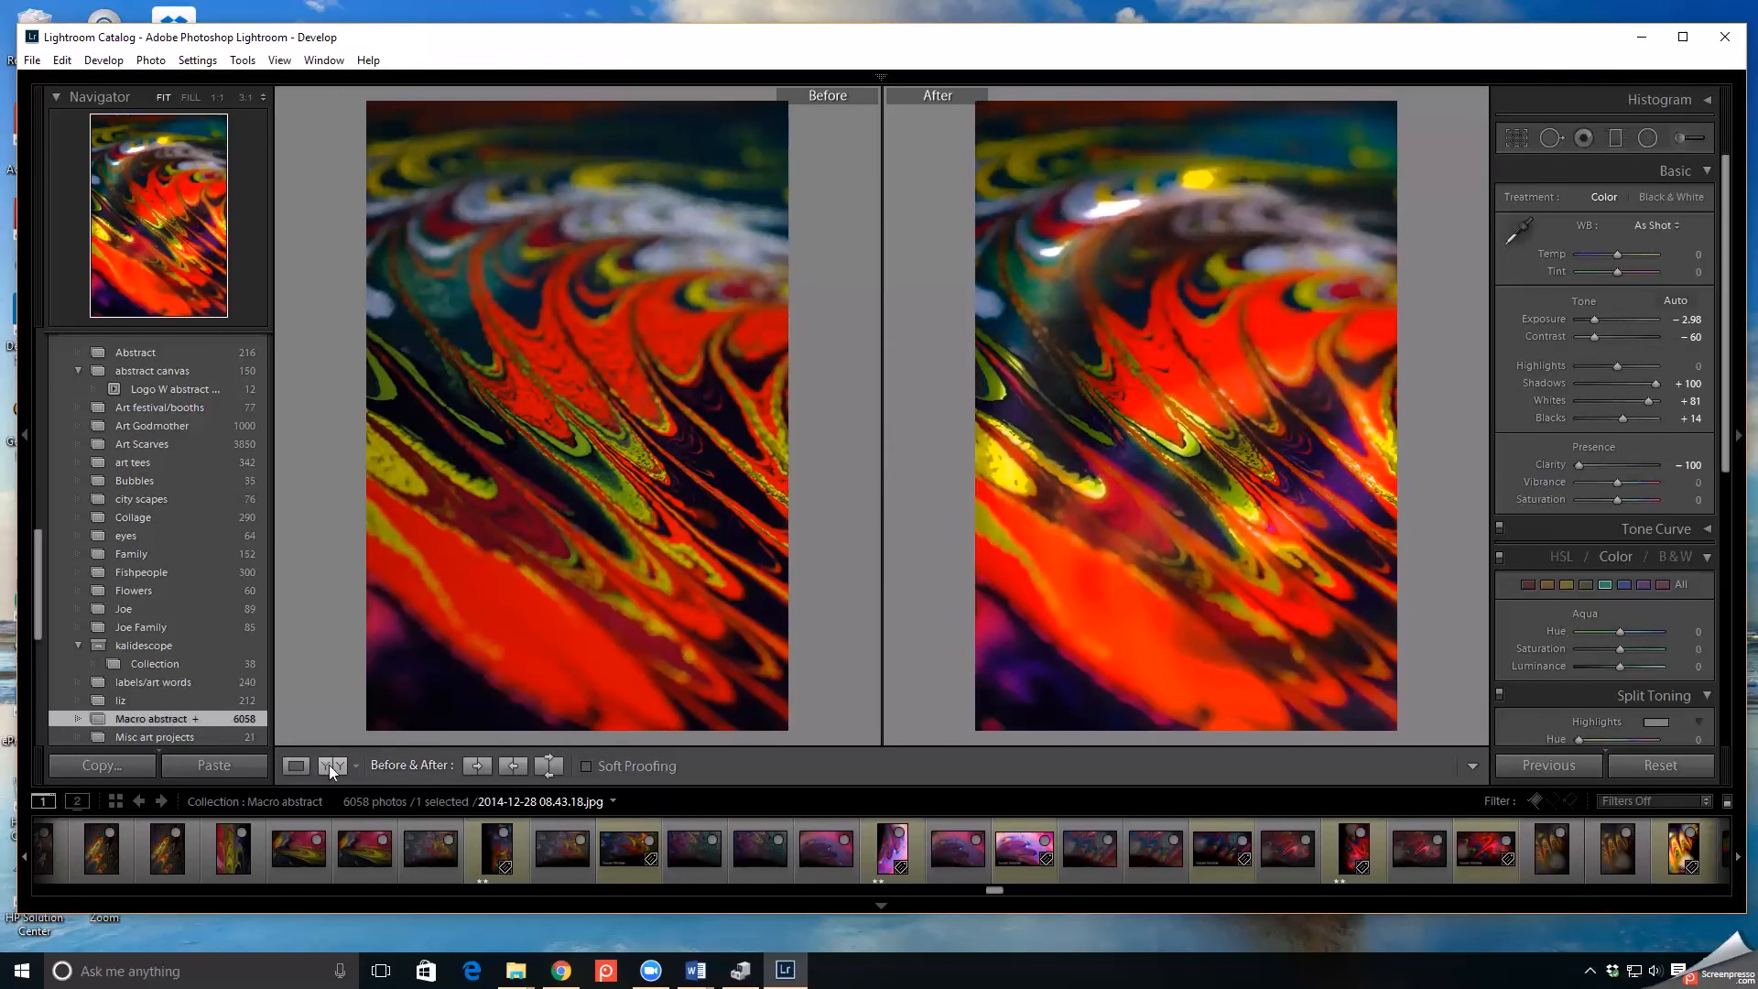